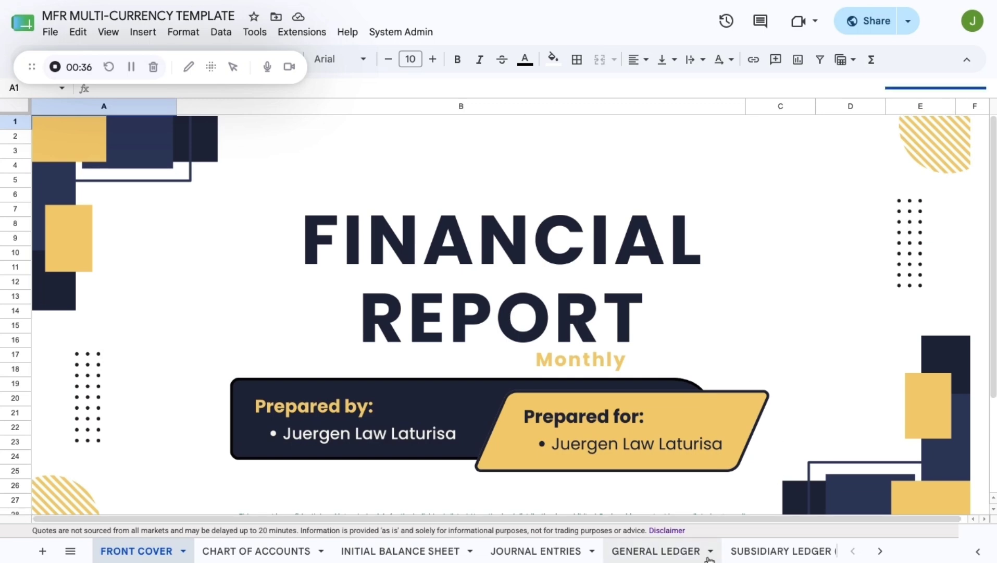
- Scroll the sheet tabs right and back left to survey the workbook's sheets
scroll(709, 552, right, 10)
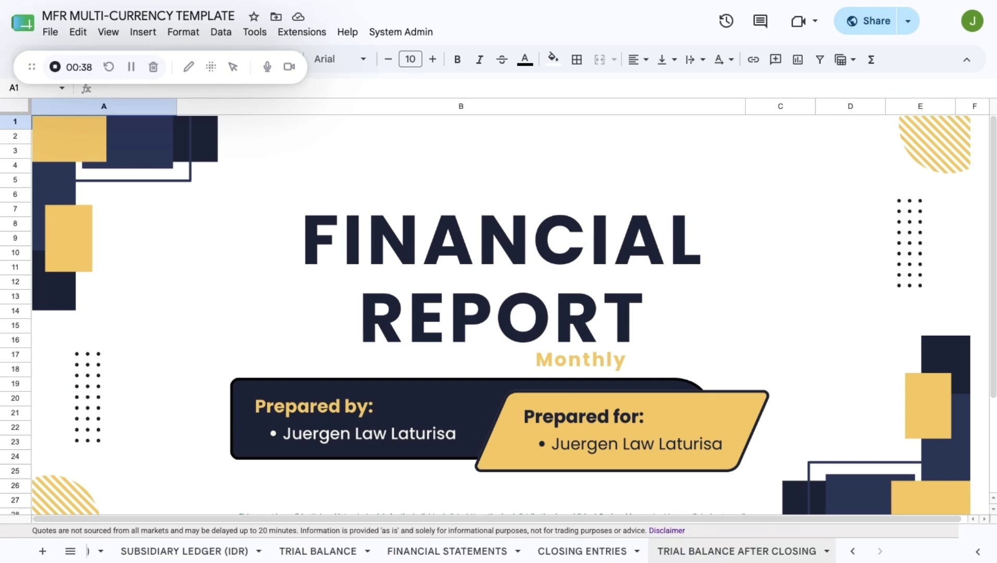
scroll(688, 552, left, 10)
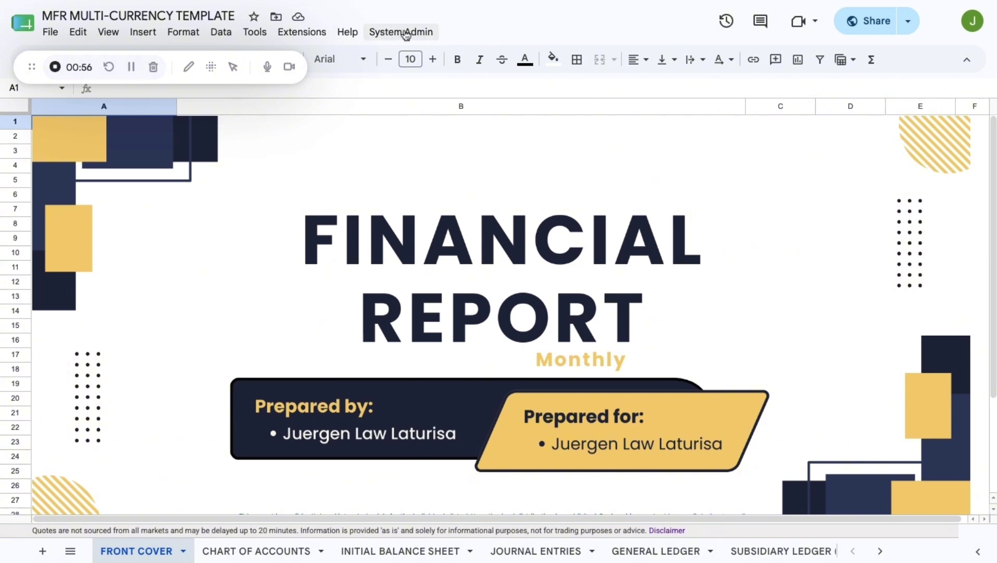
- Run Initialize Monthly Triggers from the System Admin menu and accept the authorization prompt
click(402, 32)
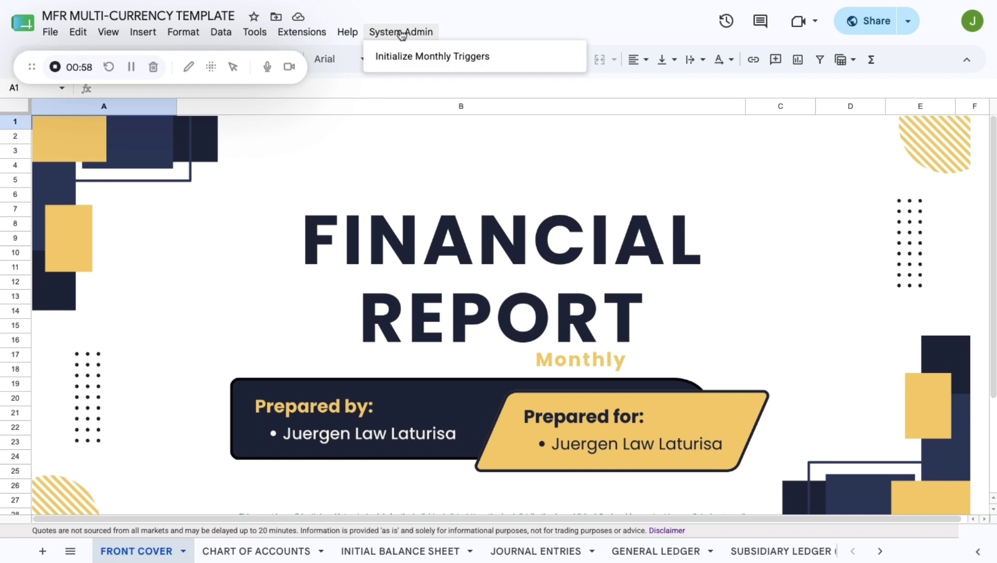
click(411, 58)
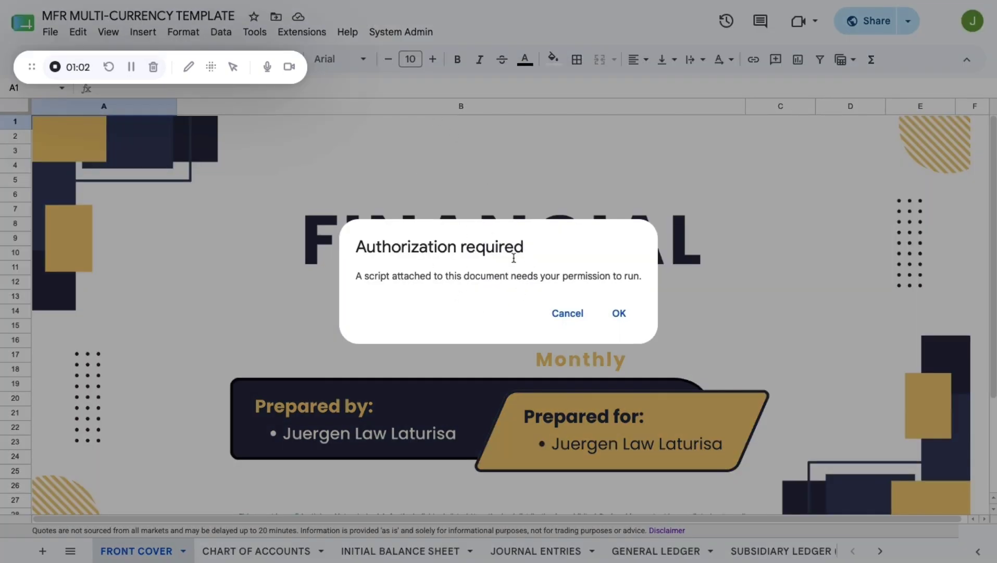
click(619, 312)
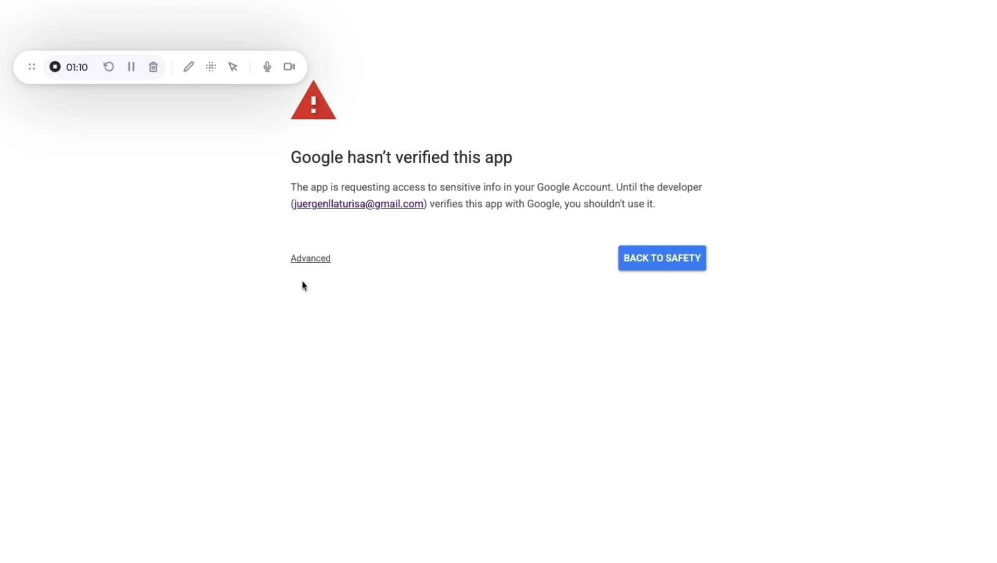
- Proceed past the unverified-app warning to Untitled project, grant all permissions and continue
click(310, 259)
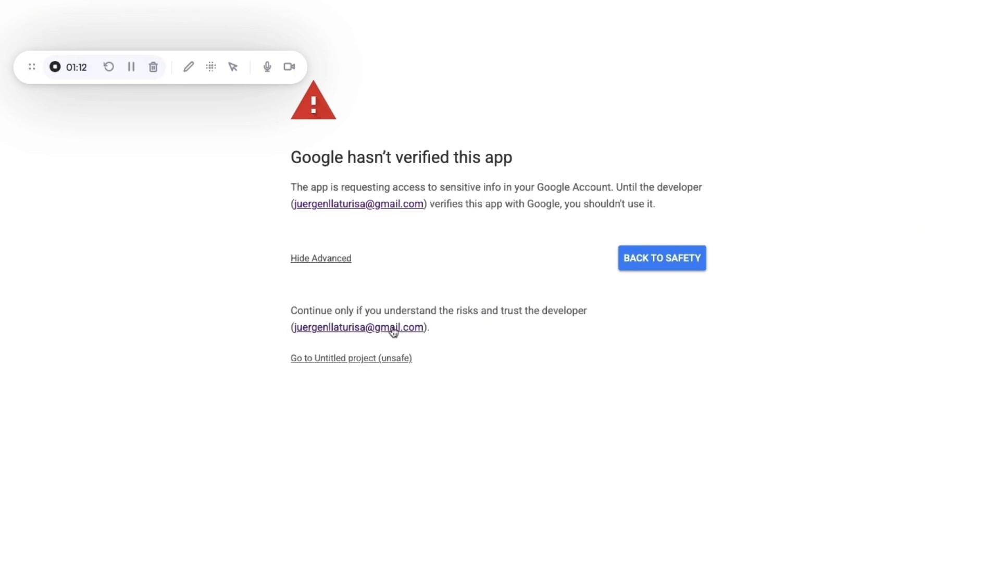
click(348, 357)
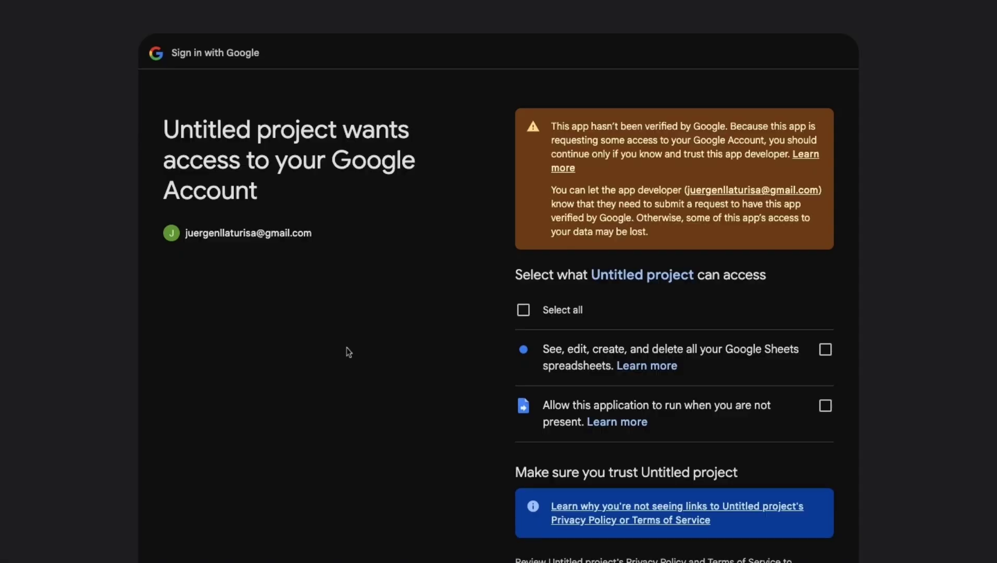
click(524, 311)
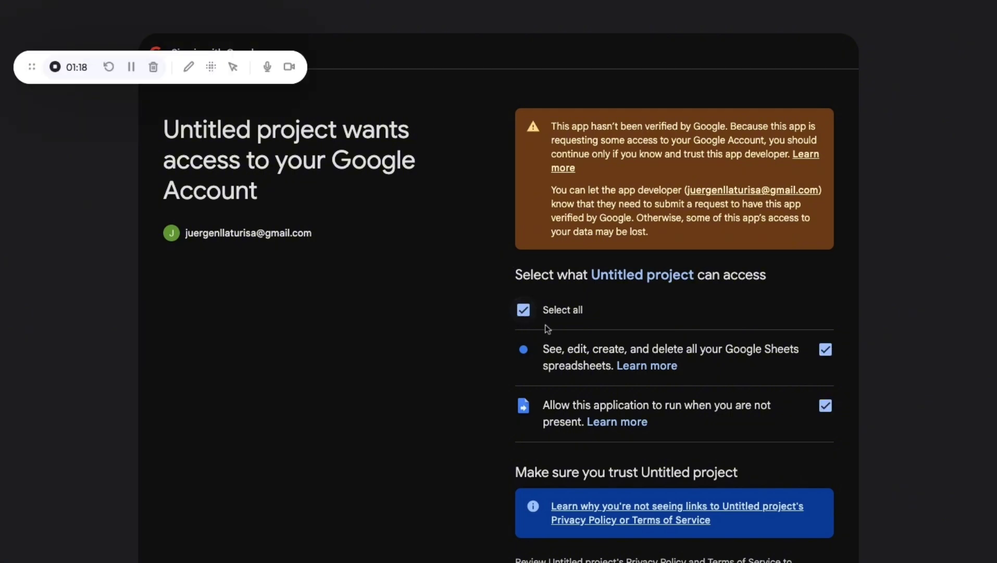
scroll(584, 348, down, 3)
scroll(586, 345, down, 2)
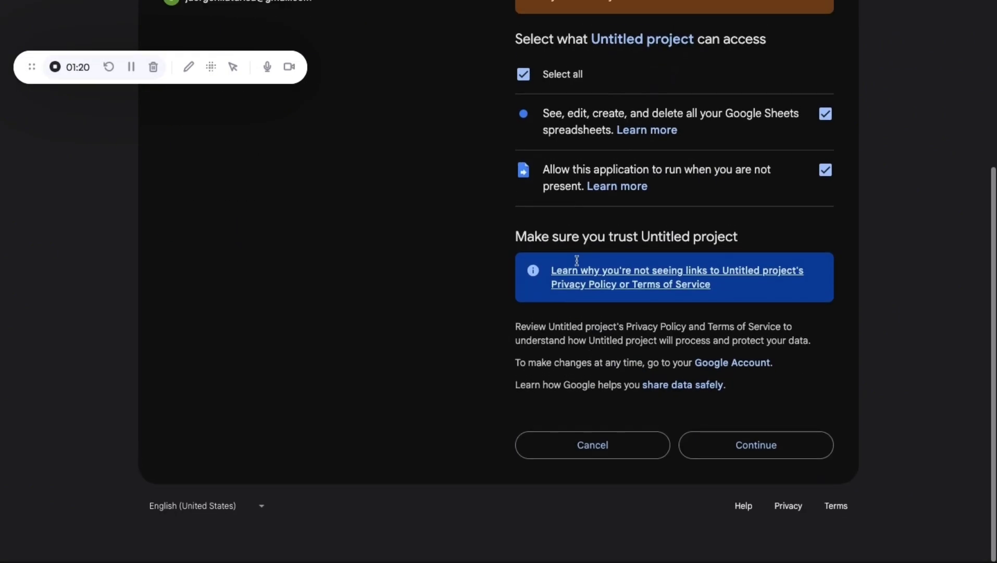
click(724, 456)
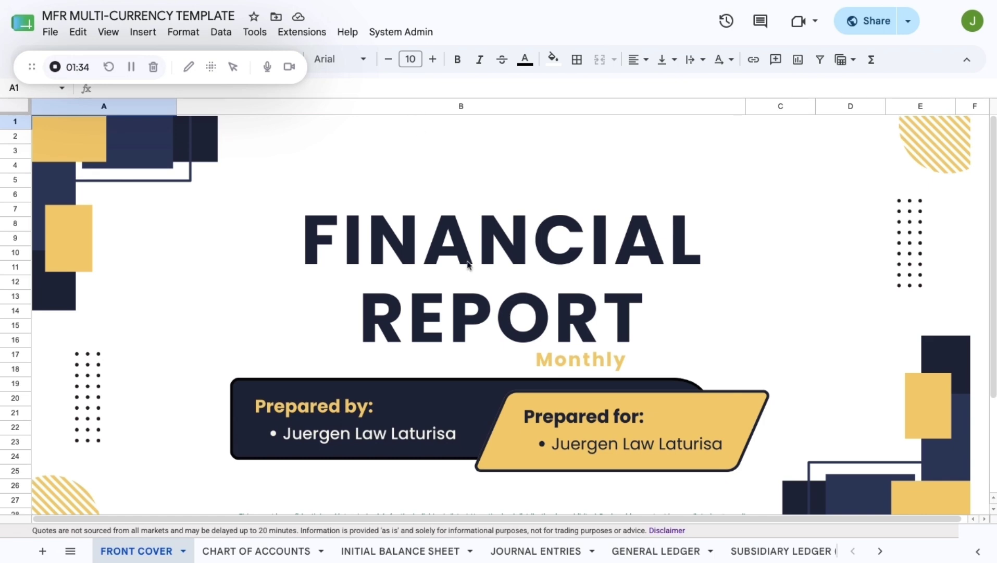
- Enter 2/1/2026 as the Target Period in B31
scroll(467, 263, down, 2)
scroll(469, 264, down, 3)
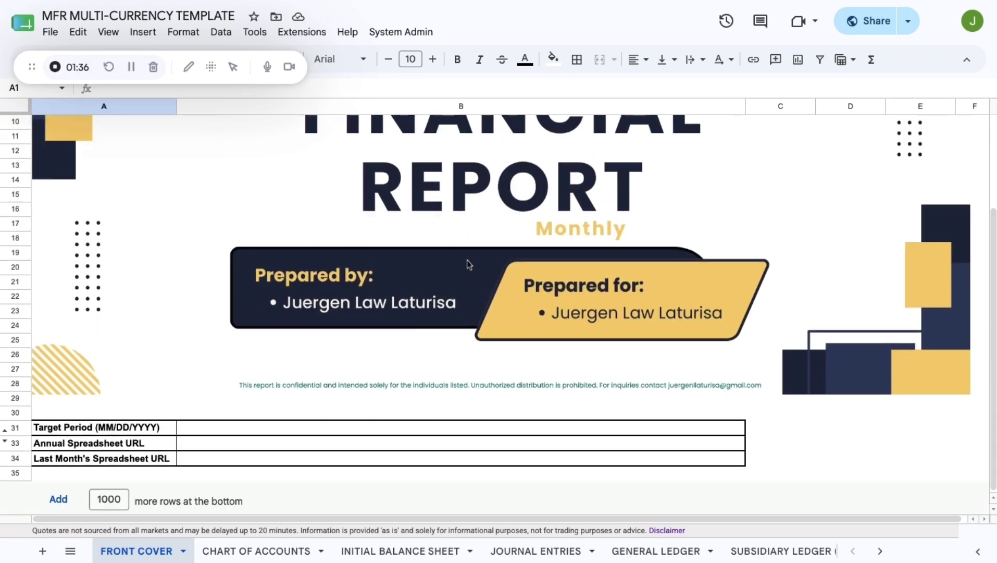
click(294, 433)
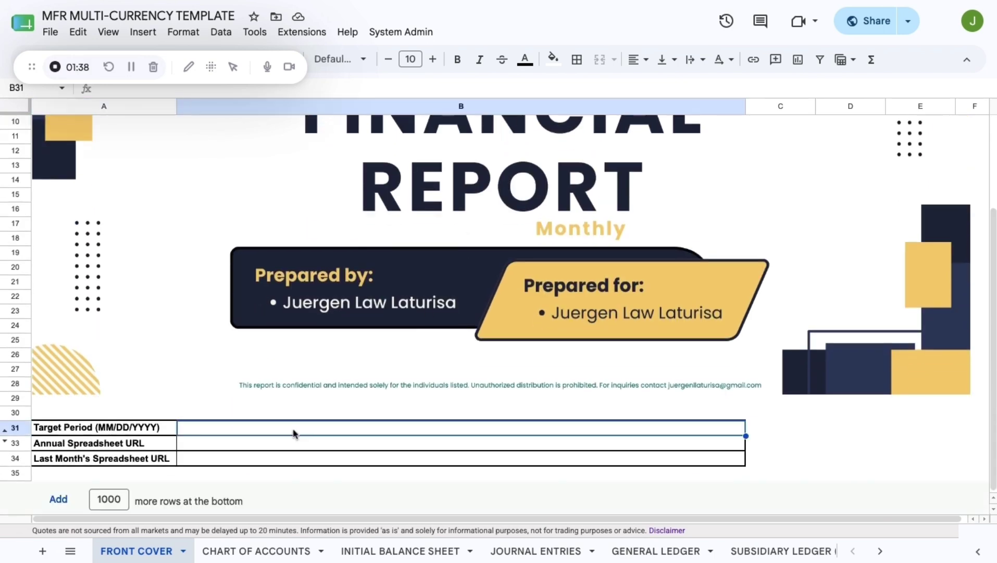
text(2/1/2026)
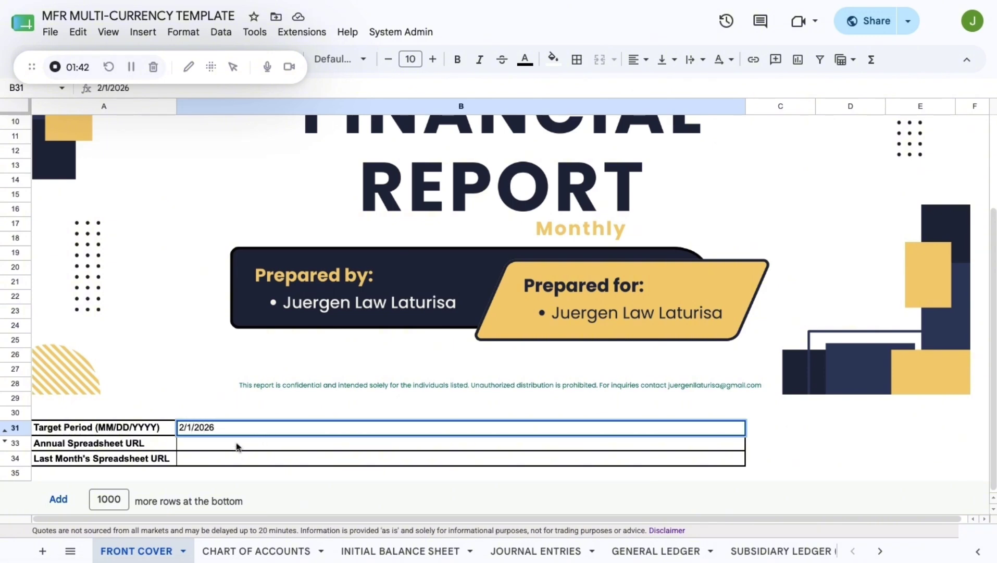
key(Return)
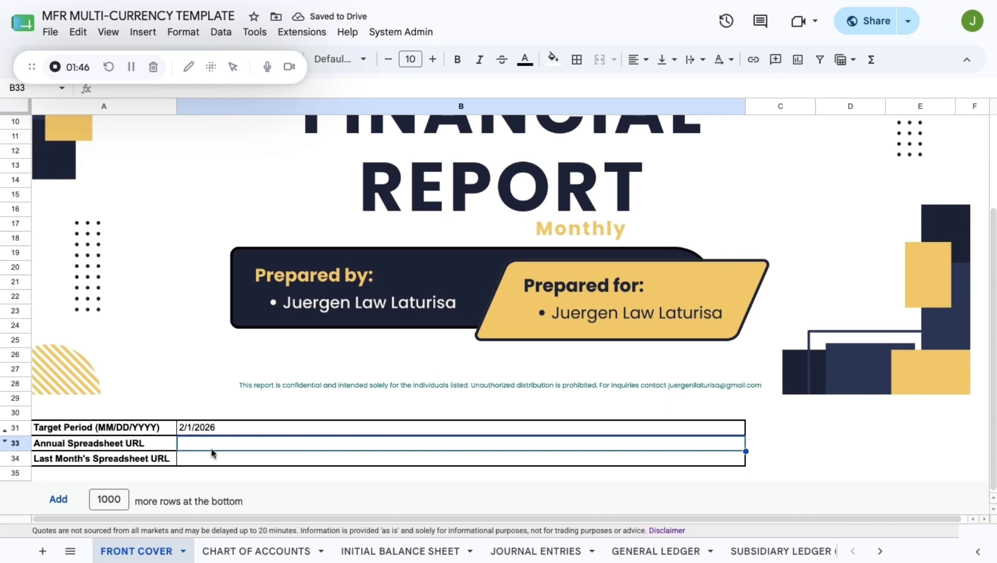
- Paste the annual and last month's spreadsheet URLs into B33 and B34, then view INITIAL BALANCE SHEET
click(242, 458)
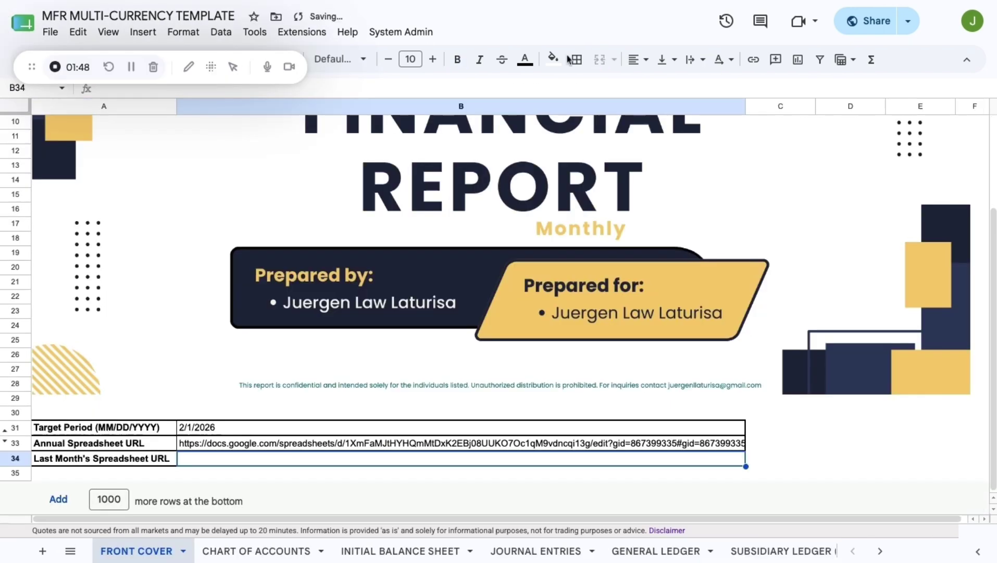
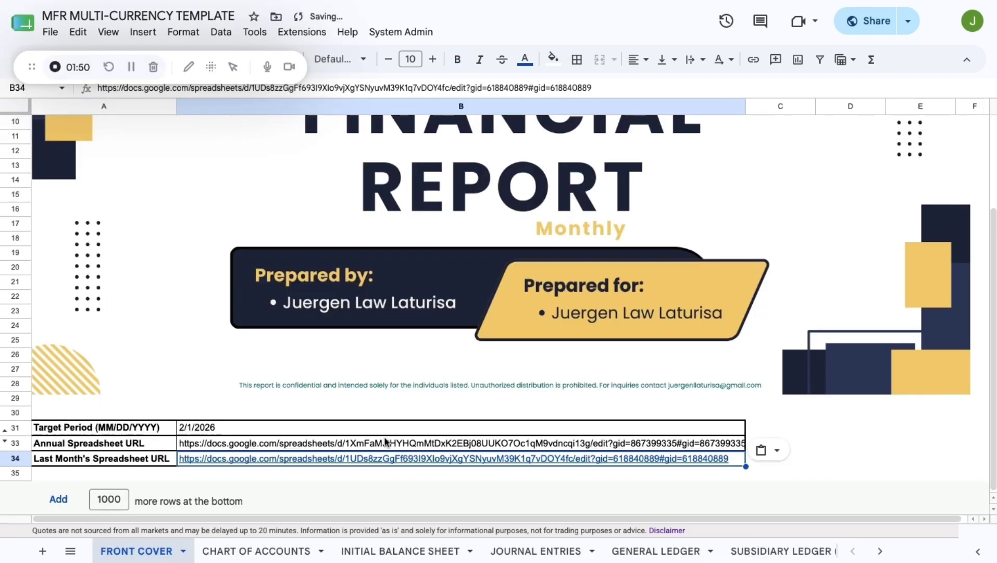
click(392, 554)
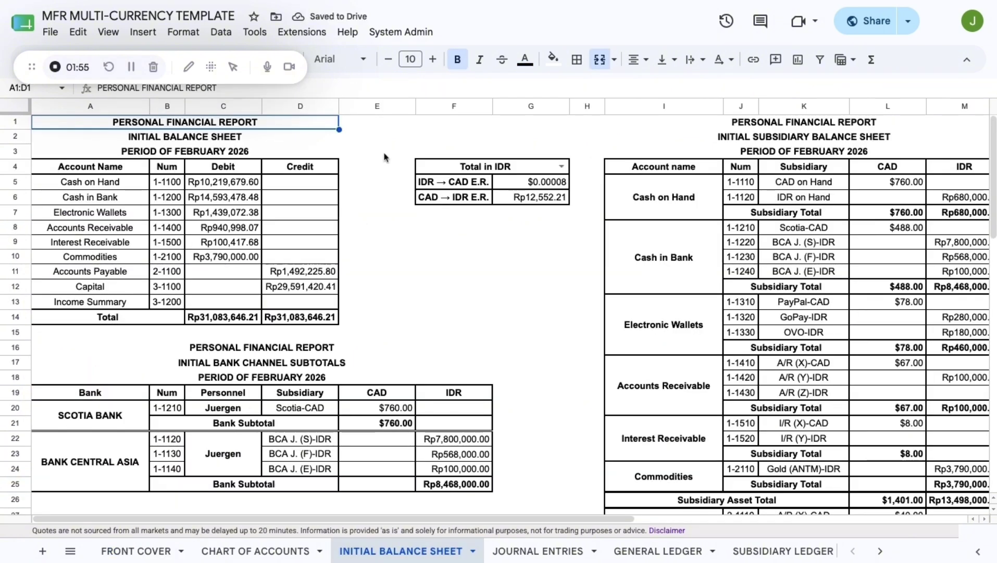
scroll(407, 269, right, 2)
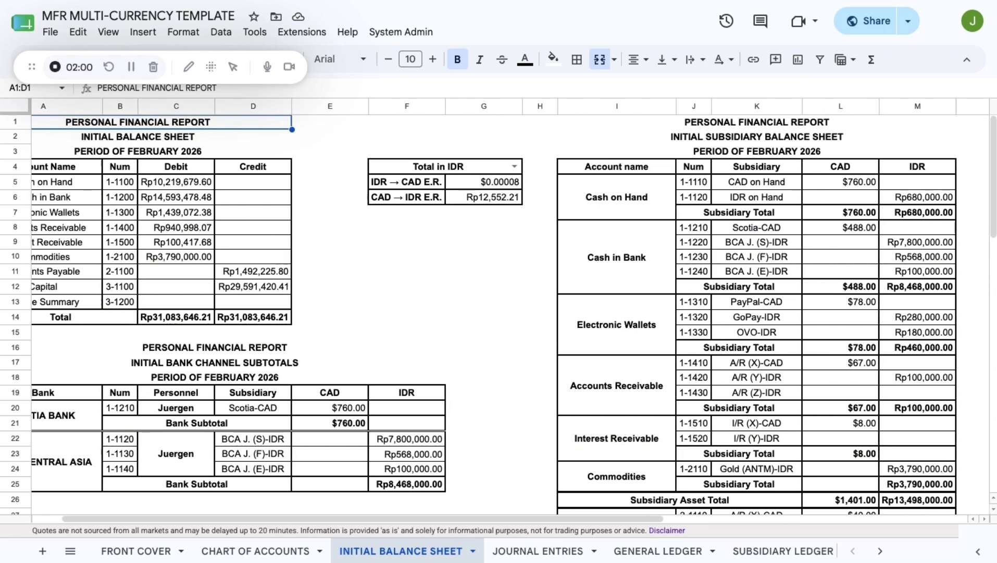
scroll(505, 310, left, 2)
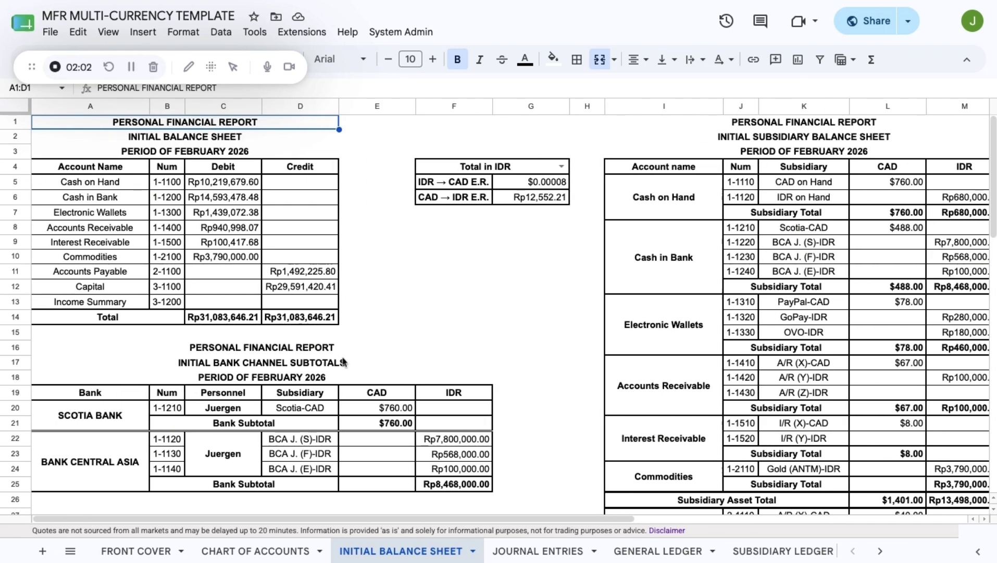
scroll(345, 363, down, 2)
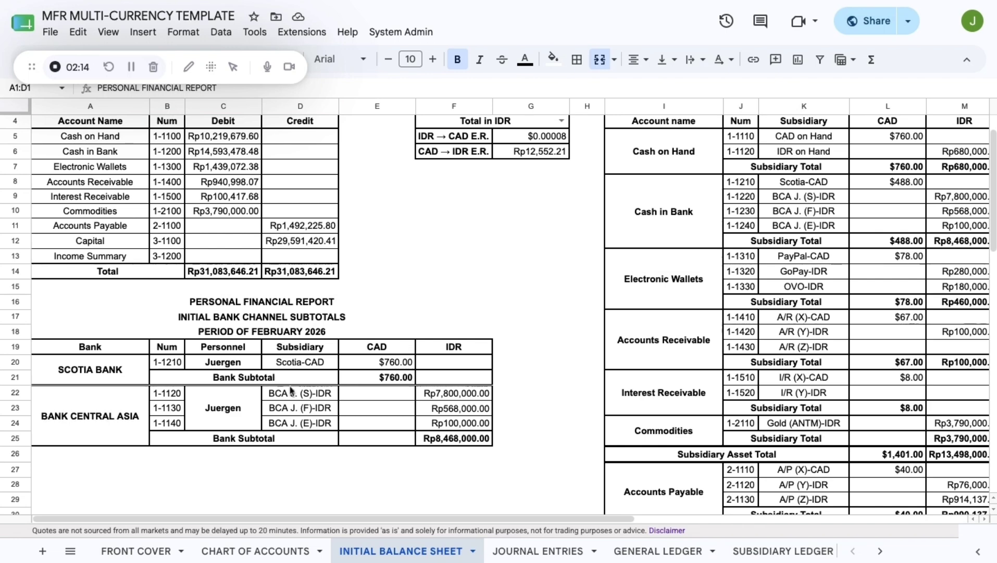
click(291, 399)
key(shift+Down)
key(shift+Down)
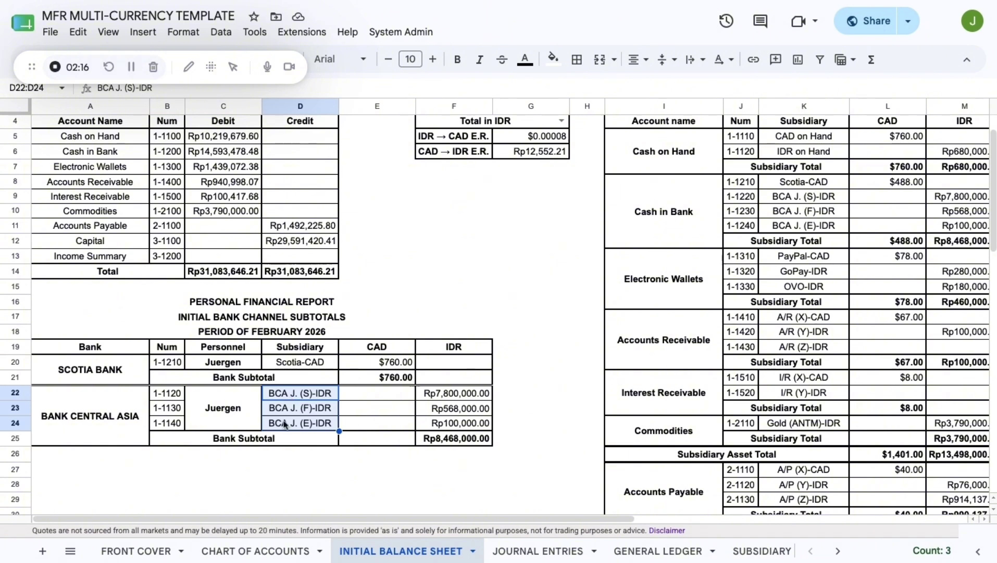
click(116, 426)
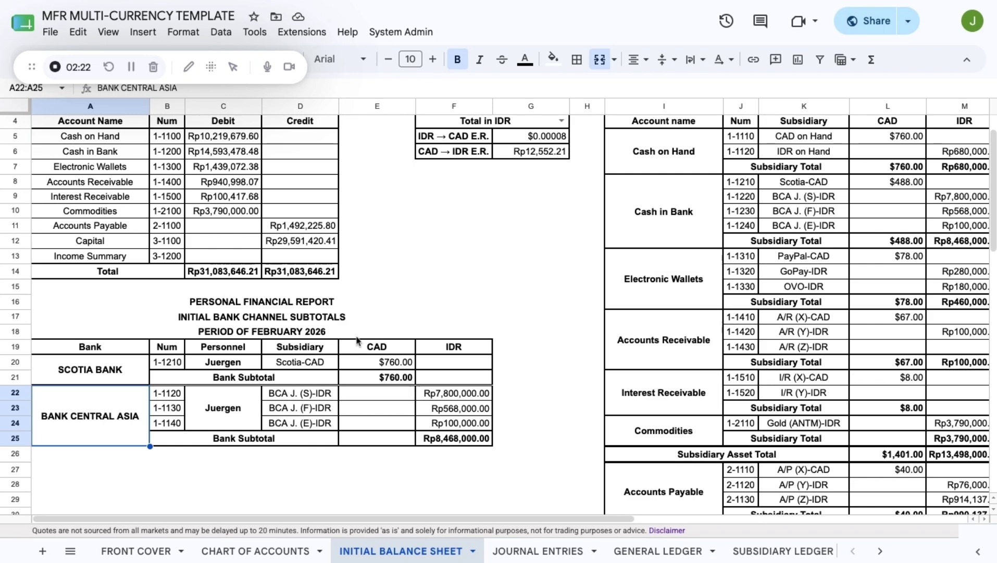
scroll(499, 310, up, 1)
scroll(498, 310, right, 6)
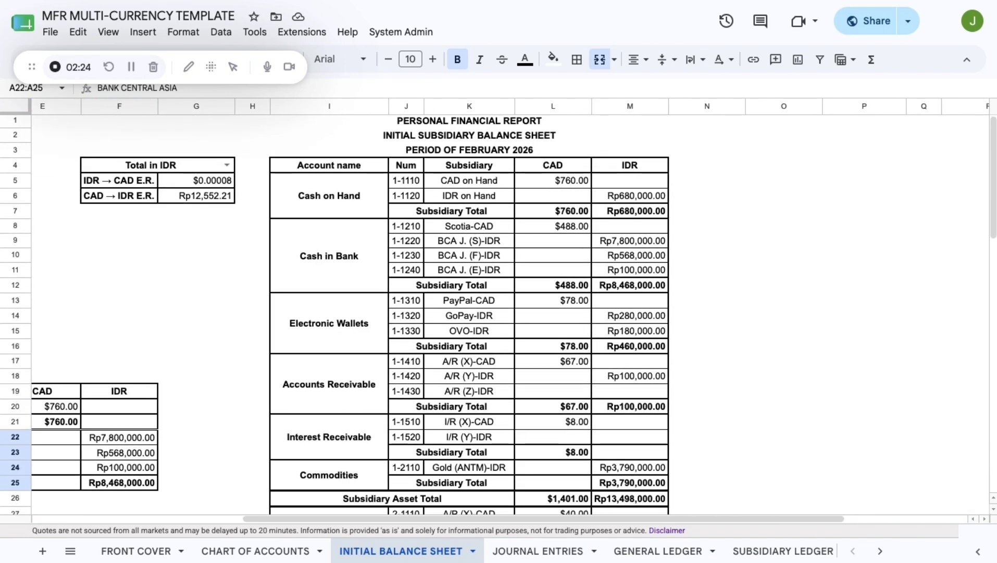
click(555, 165)
key(shift+Right)
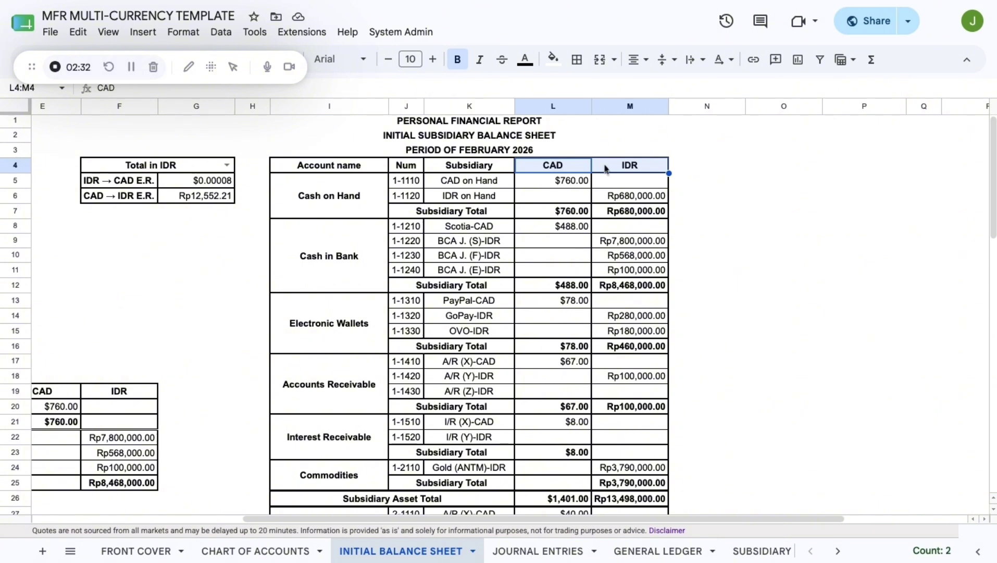
click(559, 171)
click(629, 171)
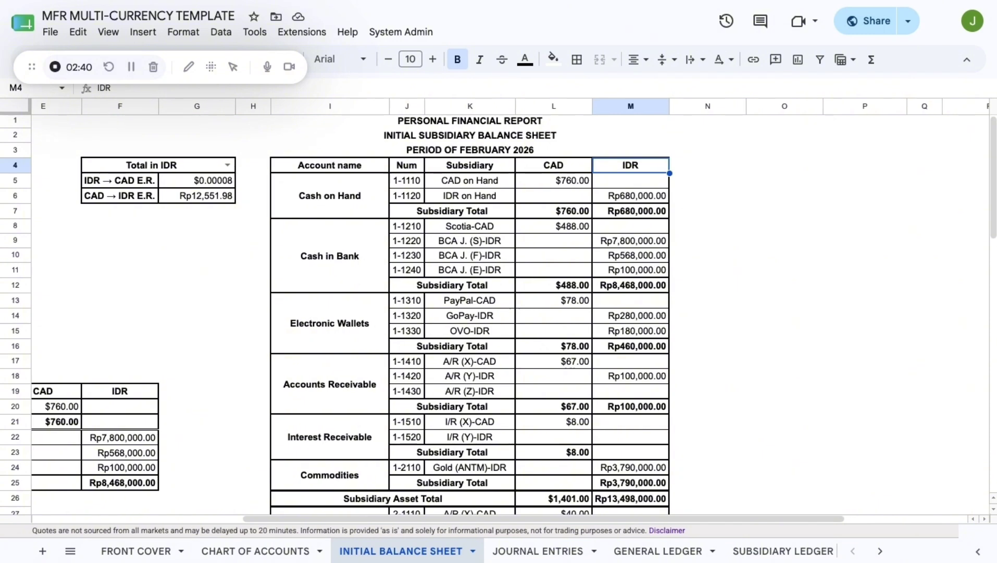
scroll(495, 312, left, 5)
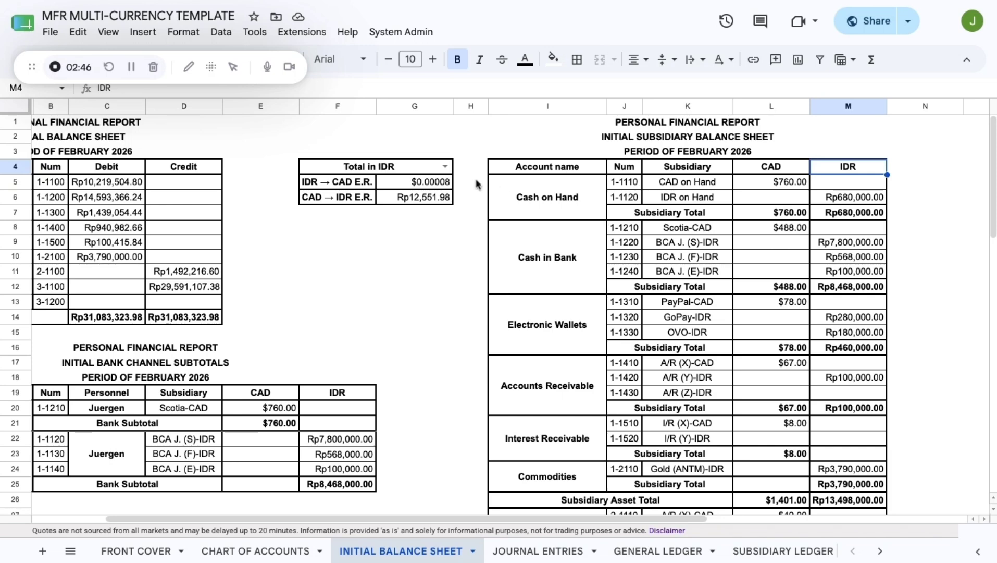
click(331, 151)
key(shift+Right)
key(shift+Down)
key(shift+Down)
key(shift+Down)
key(shift+Down)
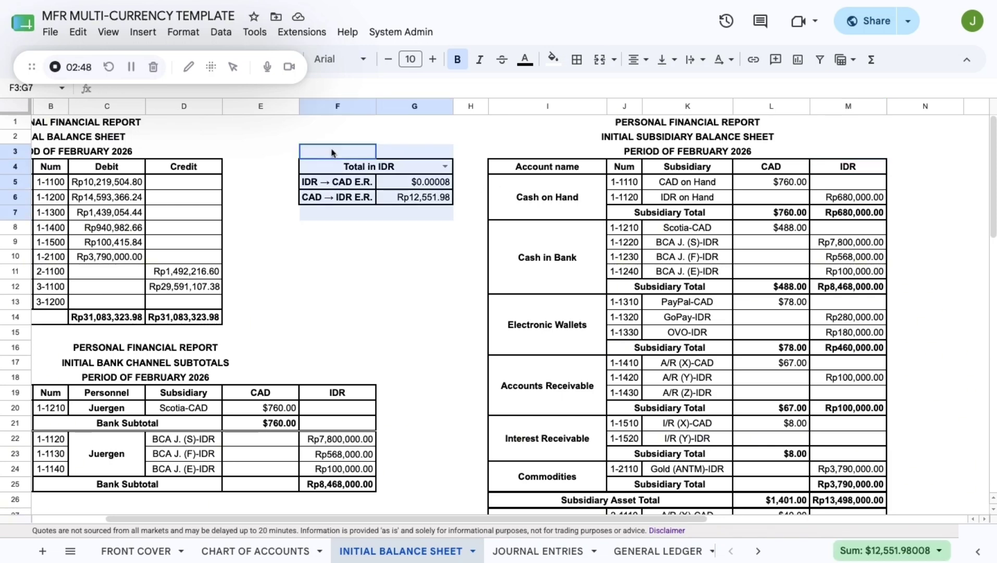
click(427, 212)
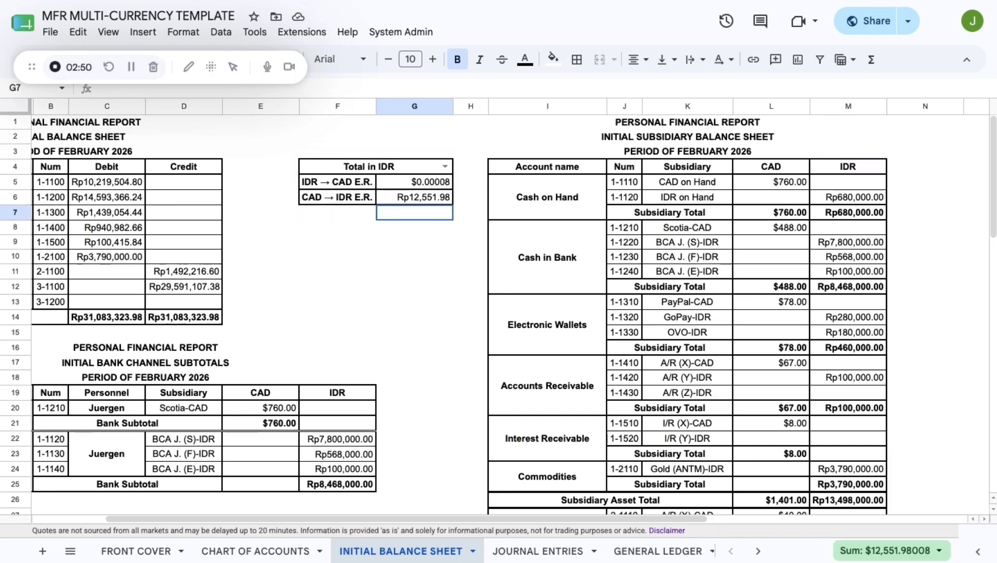
scroll(430, 208, left, 2)
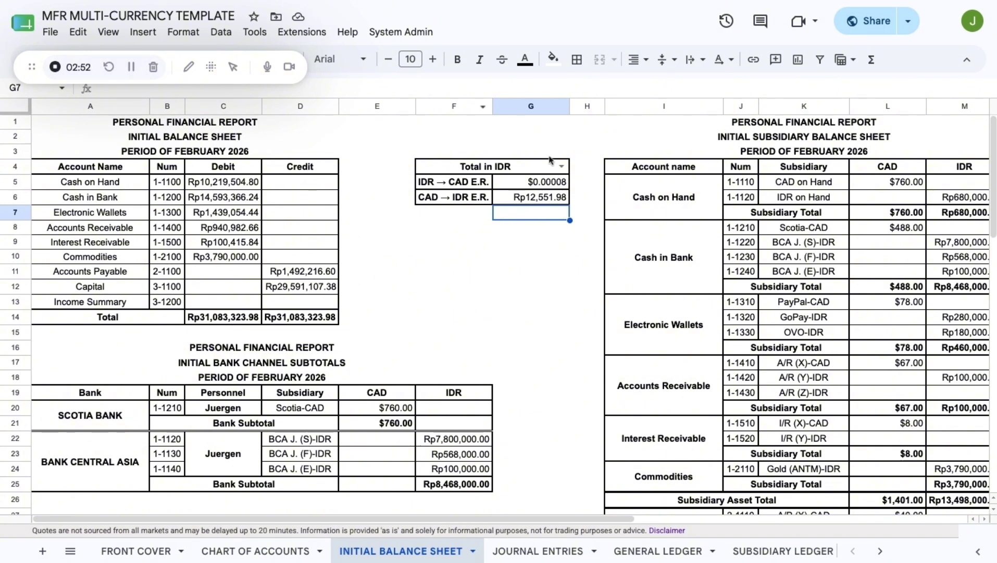
- Show the balance sheet totals as Total in CAD via the F4 currency dropdown
click(515, 168)
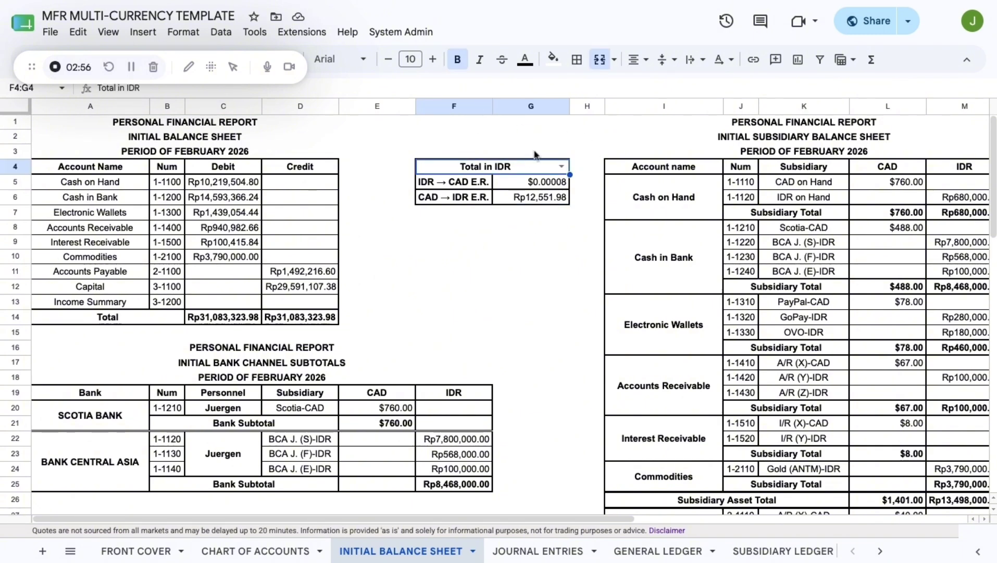
click(561, 166)
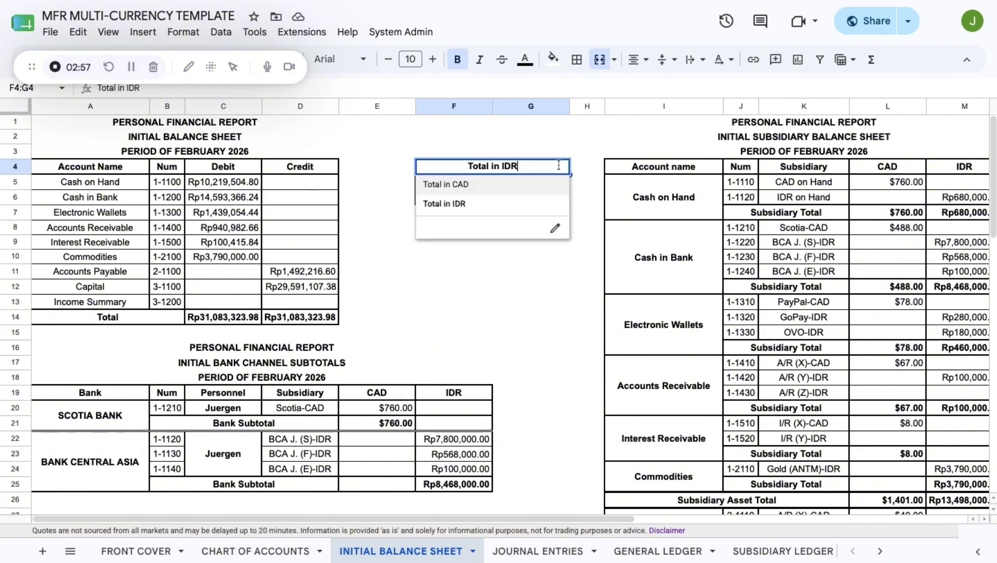
click(466, 186)
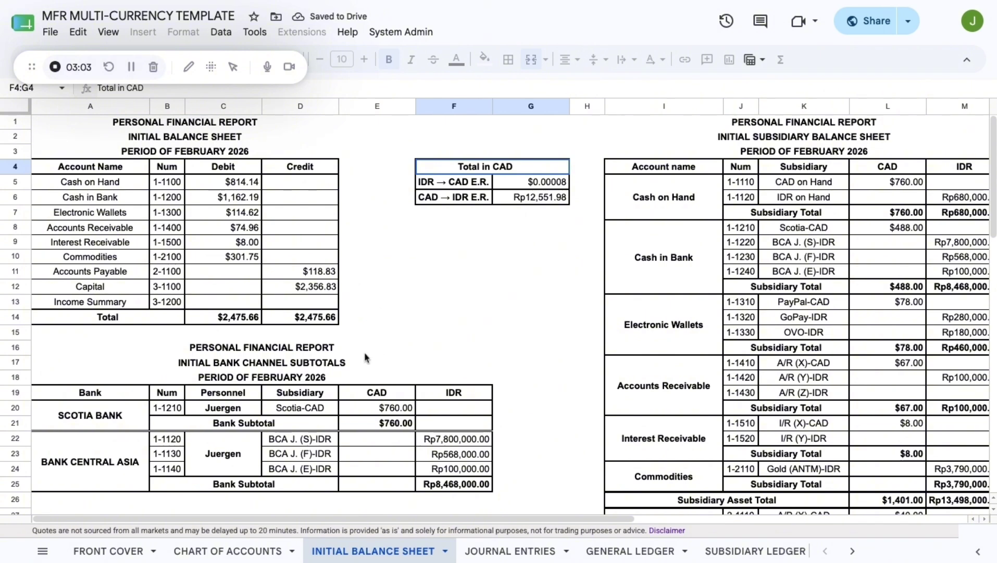
- Restore the totals to Total in IDR and go to the JOURNAL ENTRIES sheet
click(565, 168)
click(457, 203)
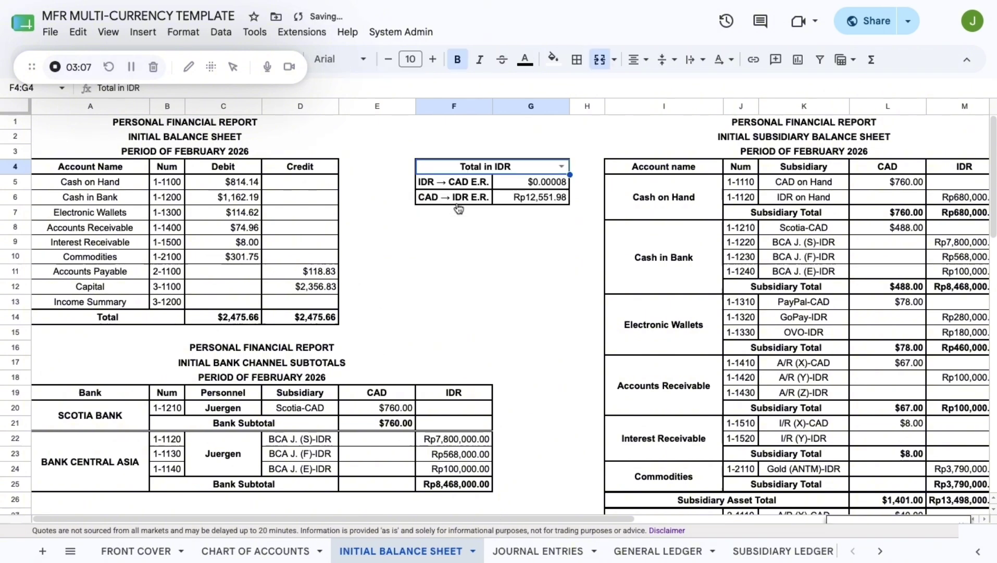
click(533, 335)
click(539, 551)
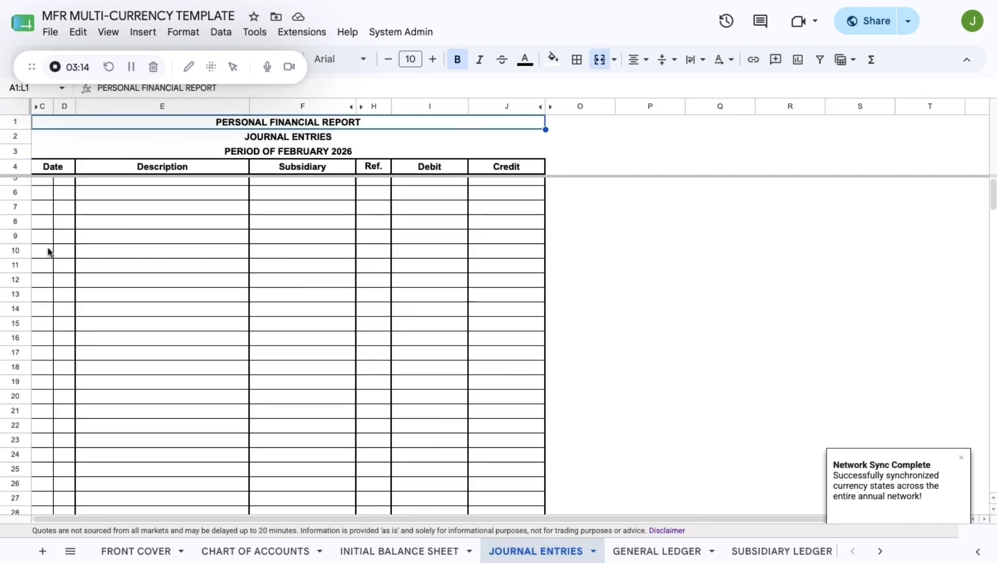
- Enter date Feb 12 with lines Cash on hand, Wage and salary income, and '(Working as a barista)'
click(39, 190)
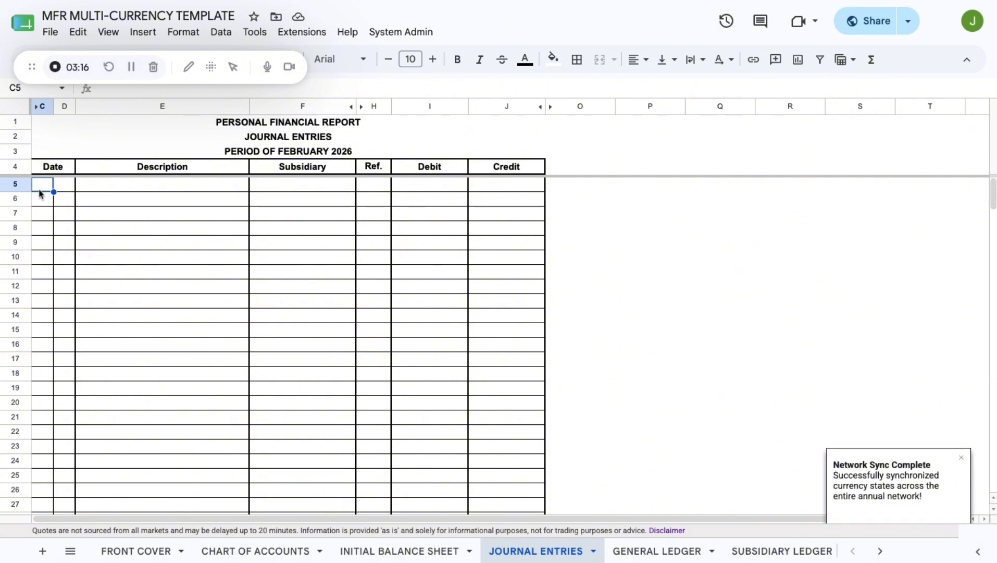
text(Feb)
click(65, 191)
text(12)
click(102, 192)
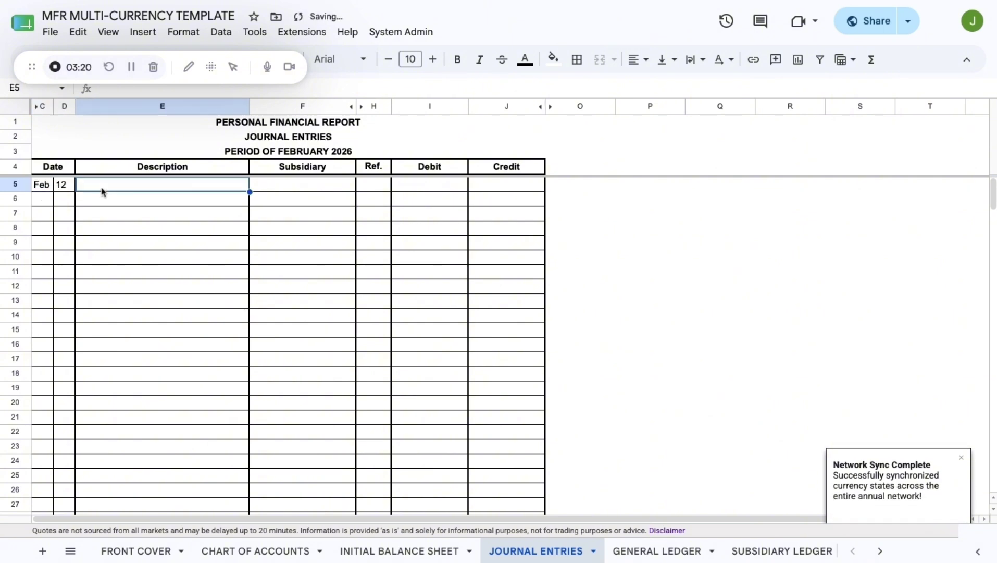
text(Ca)
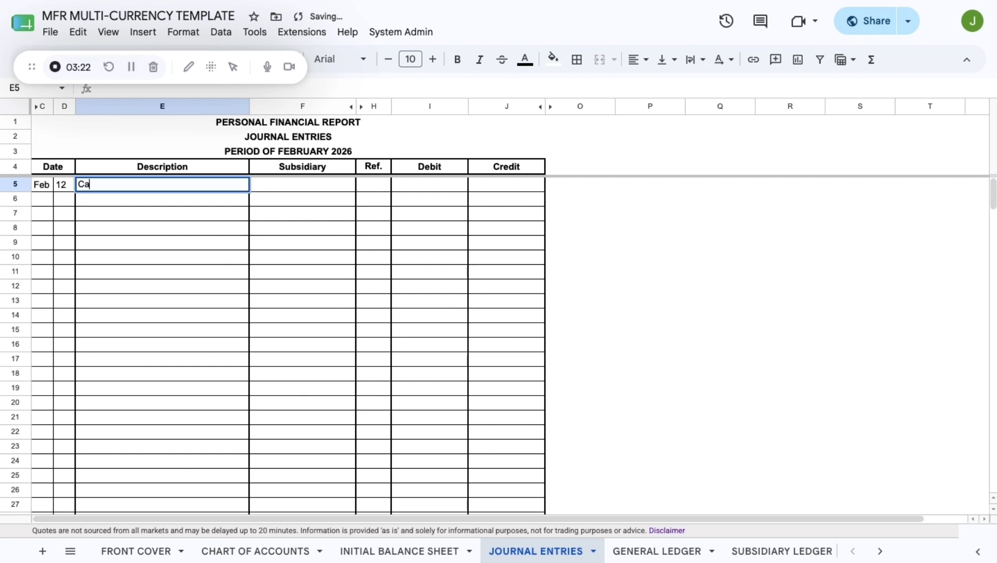
text(sh on hand)
key(Return)
key(Return)
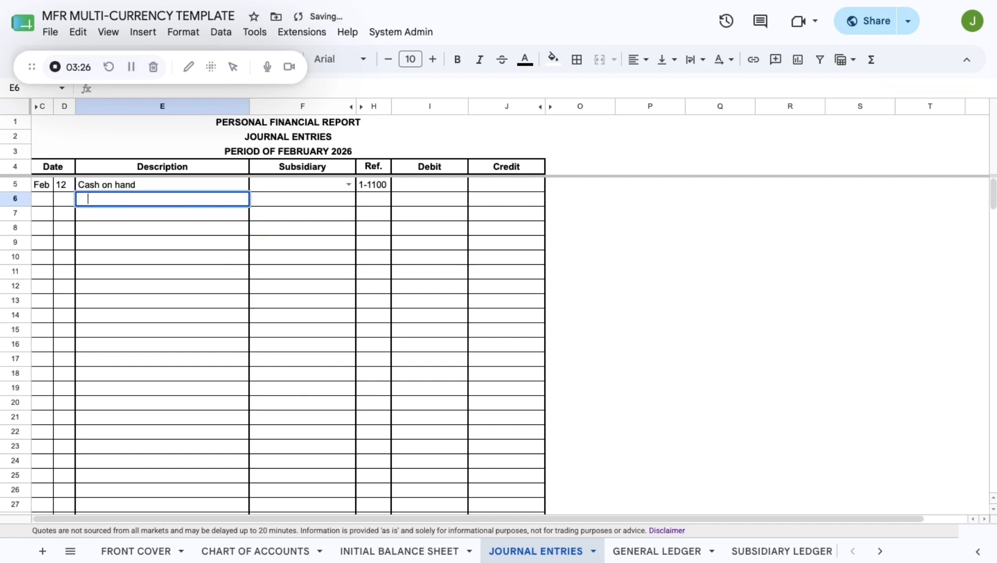
text(Wage and salar)
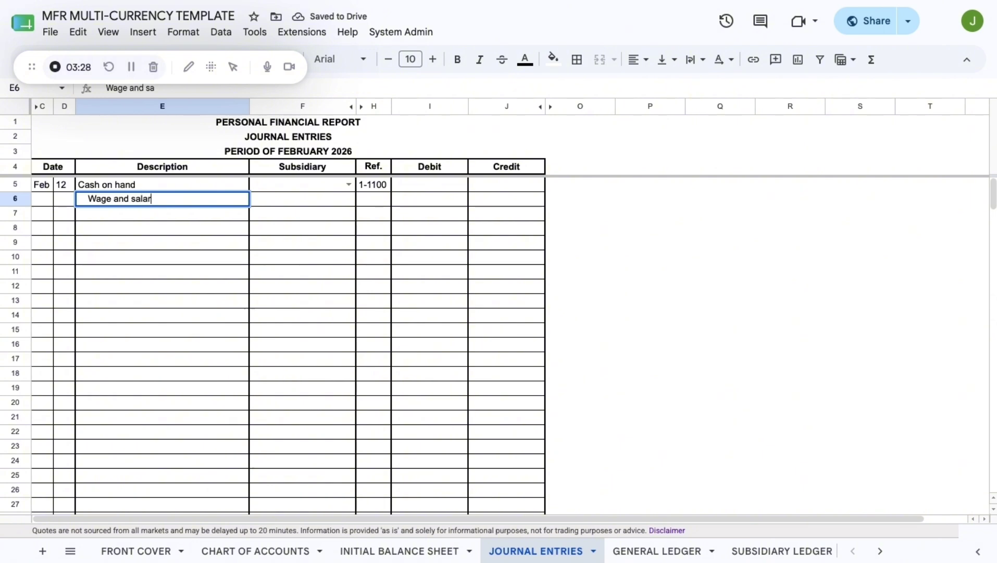
text(y income)
key(Return)
text(()
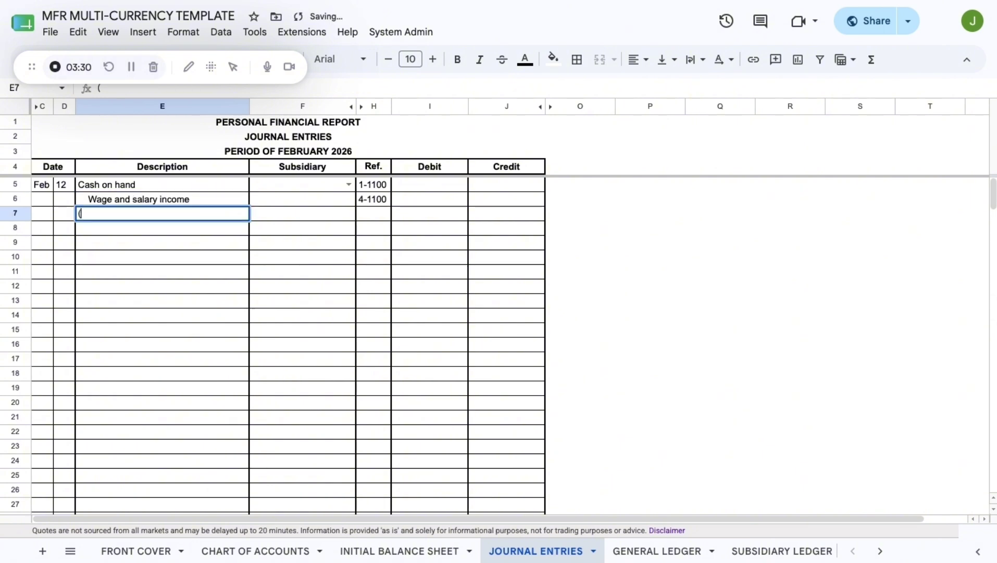
text(Working as a barista)
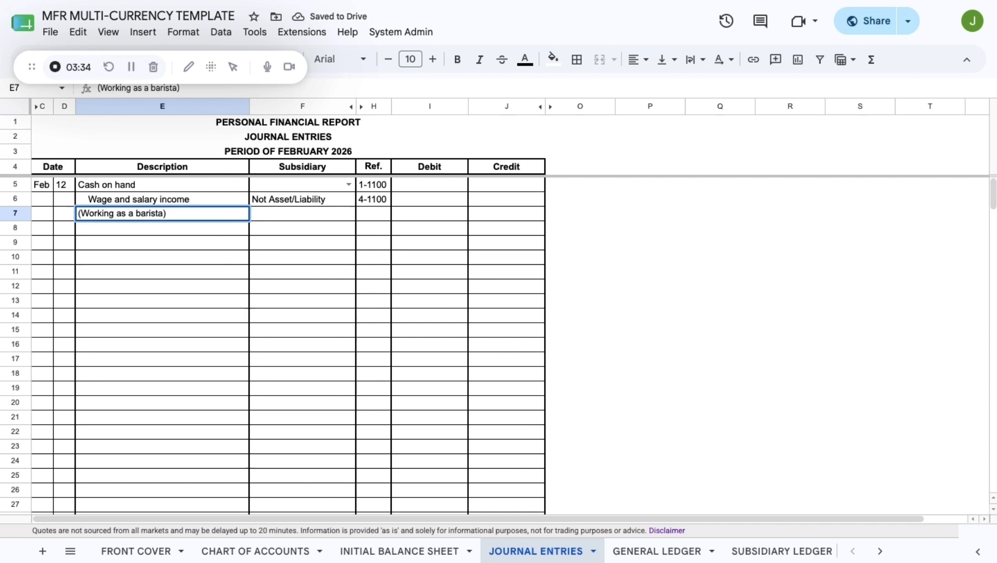
key(Return)
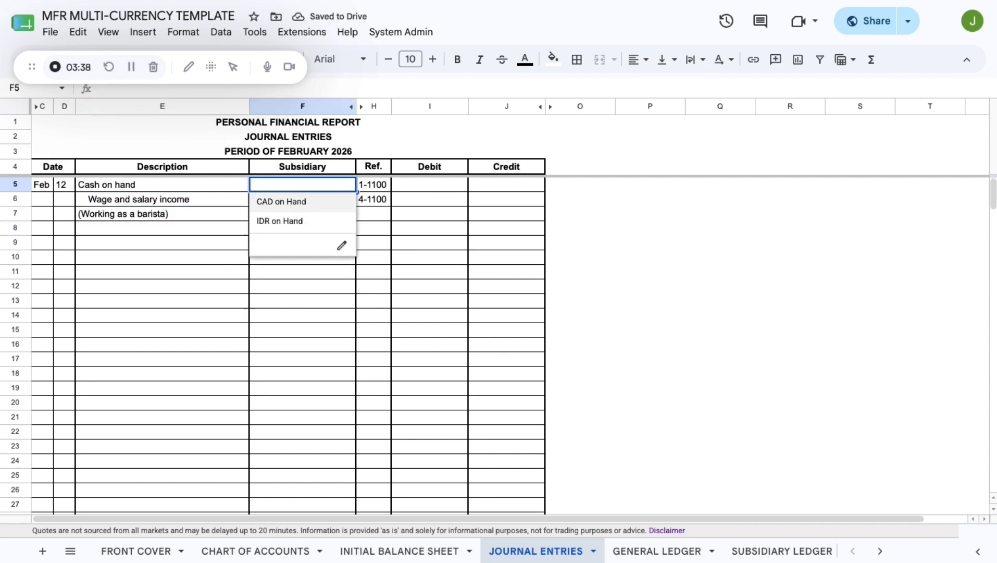
- Set F5's subsidiary to CAD on Hand and record 100 as the I5 debit and J6 credit
click(282, 201)
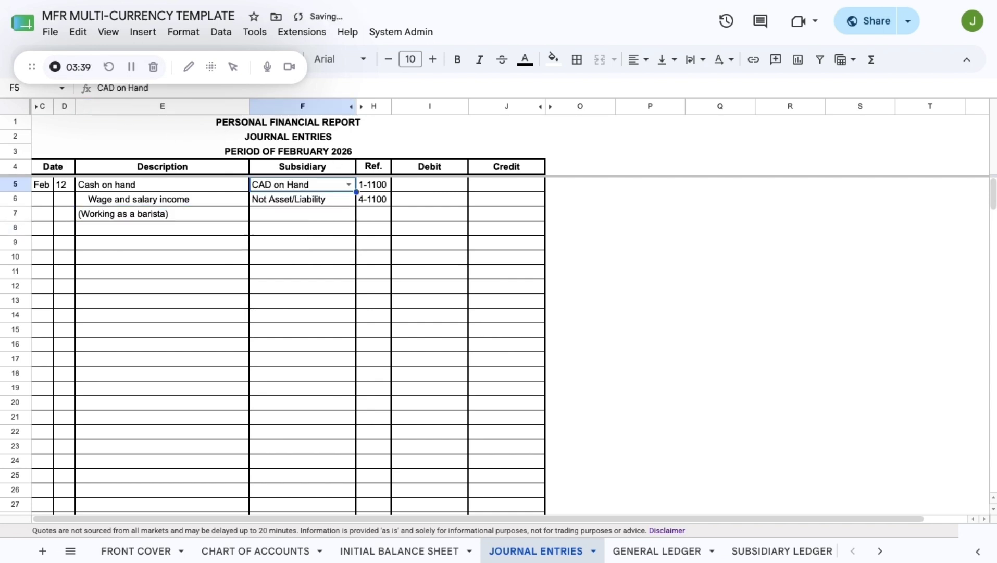
click(441, 189)
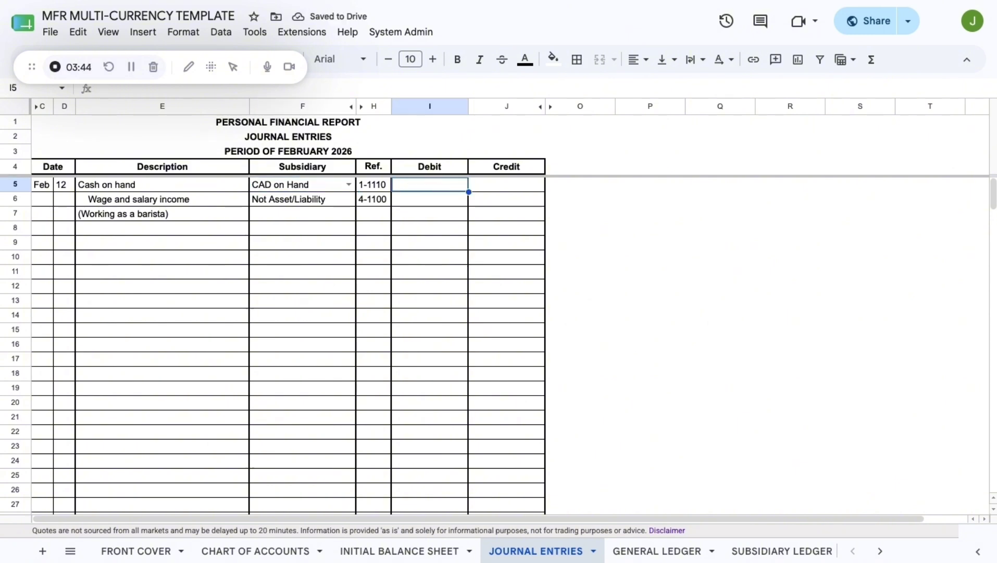
click(302, 184)
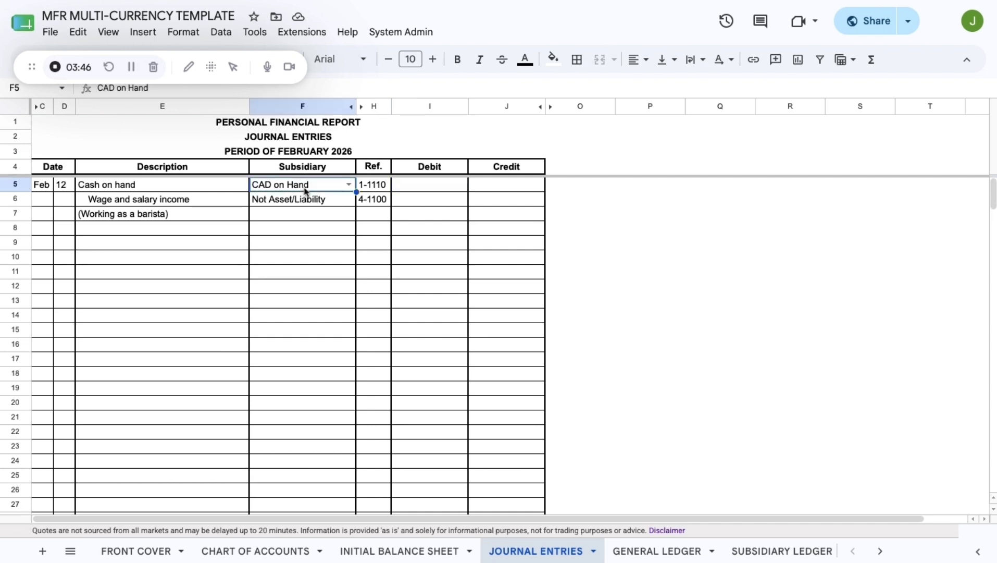
click(436, 188)
text(100)
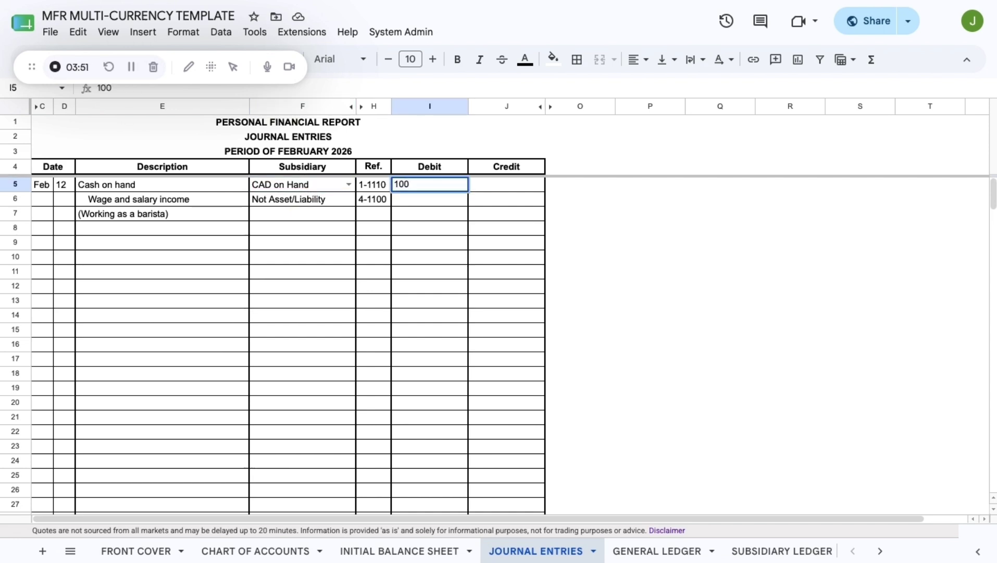
key(ctrl+a)
key(ctrl+c)
click(502, 200)
key(ctrl+v)
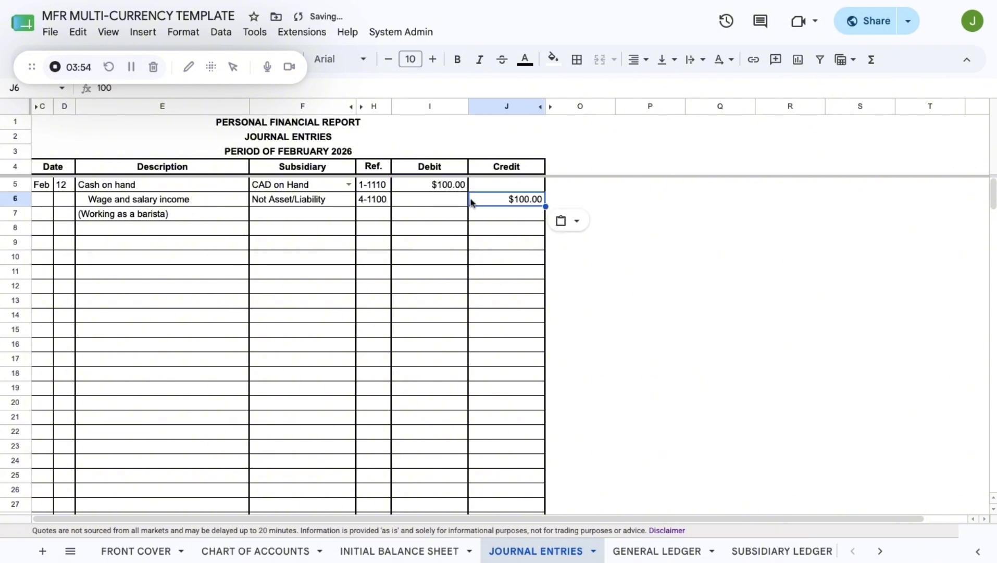
click(44, 229)
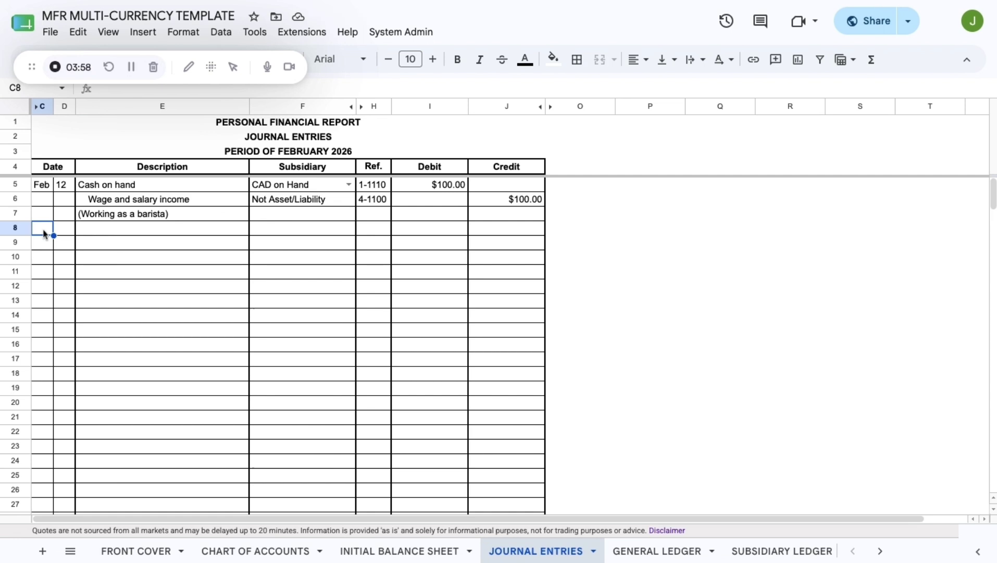
- Enter date Feb 13 with lines Discretionary expenses, Cash in bank, and '(Bought some food)'
text(Feb)
click(71, 229)
text(13)
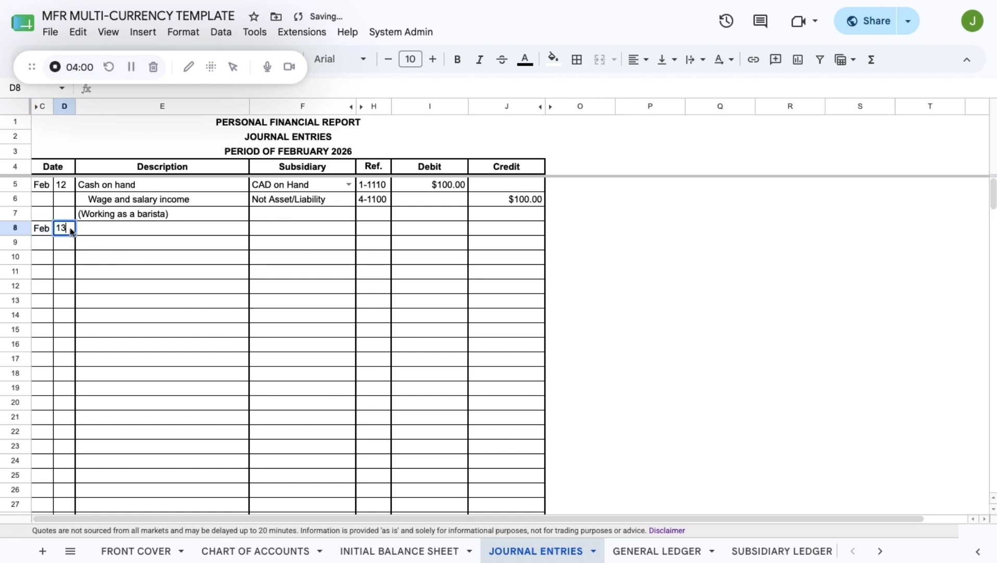
click(98, 234)
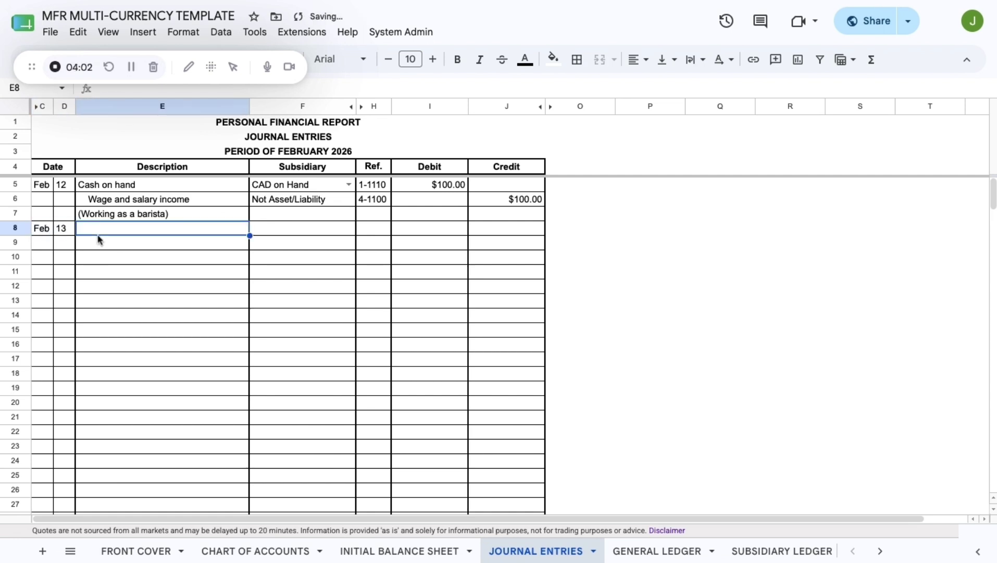
text(Discretion)
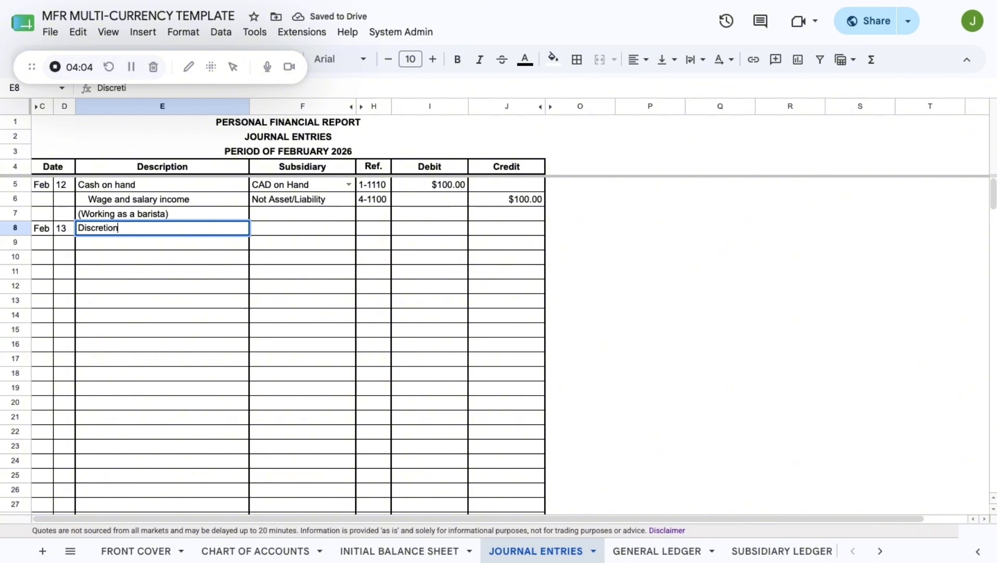
text(ary expenses)
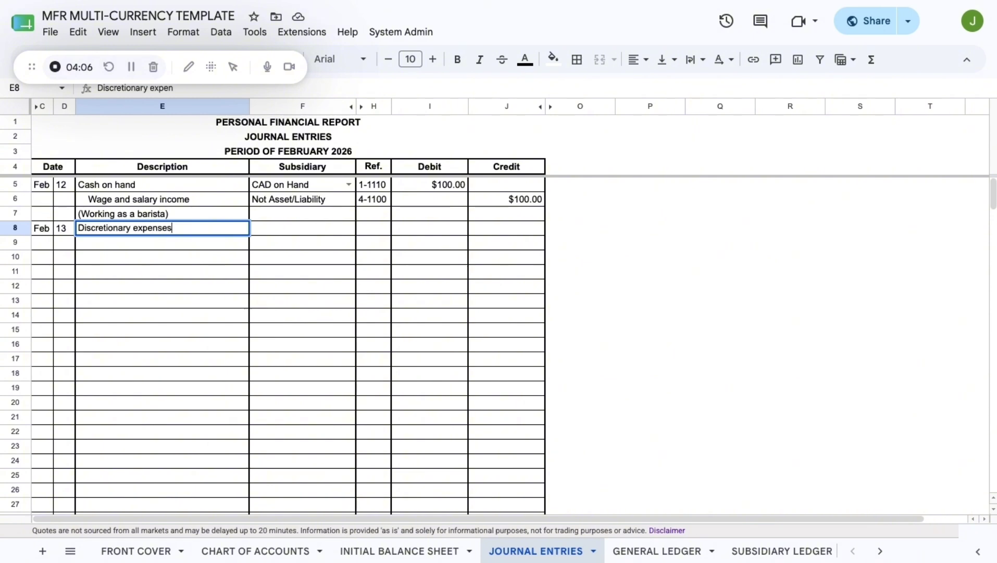
key(Return)
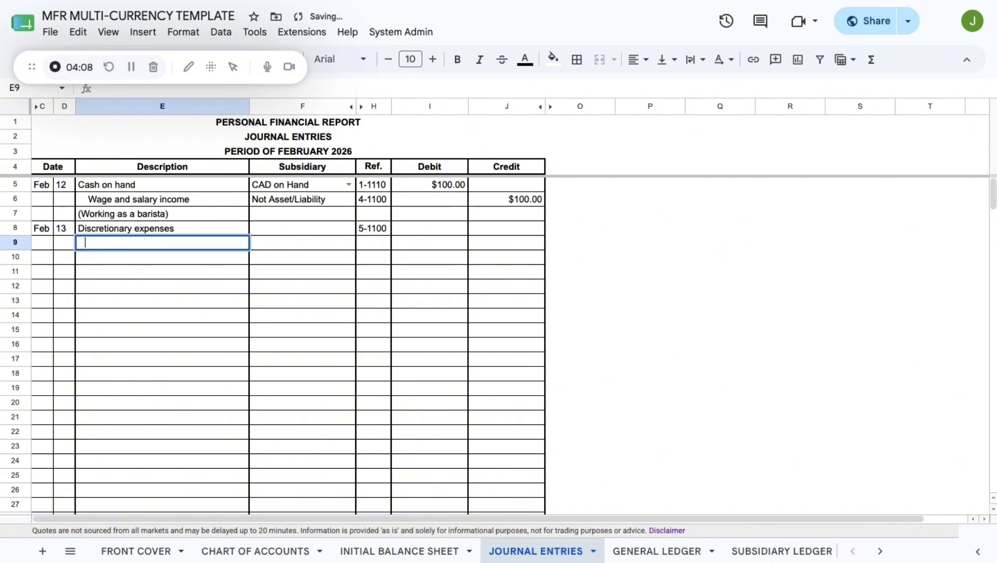
text(Cash in bank)
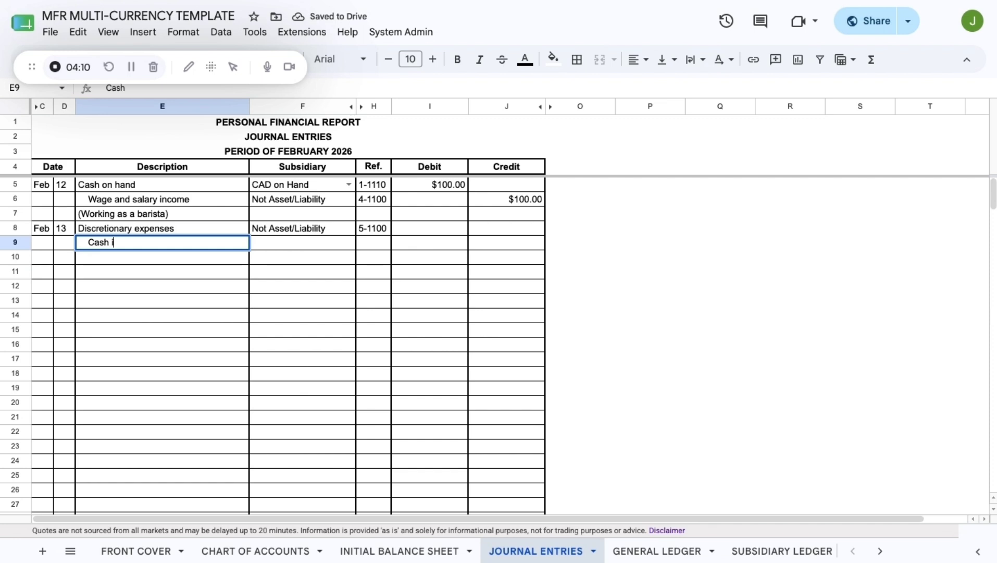
key(Return)
text(()
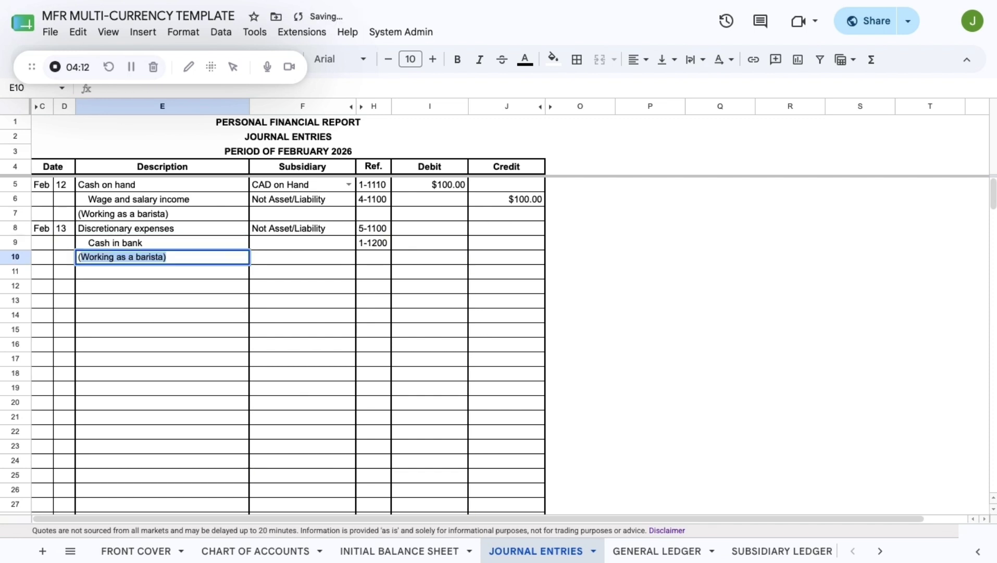
text(Bought some food)
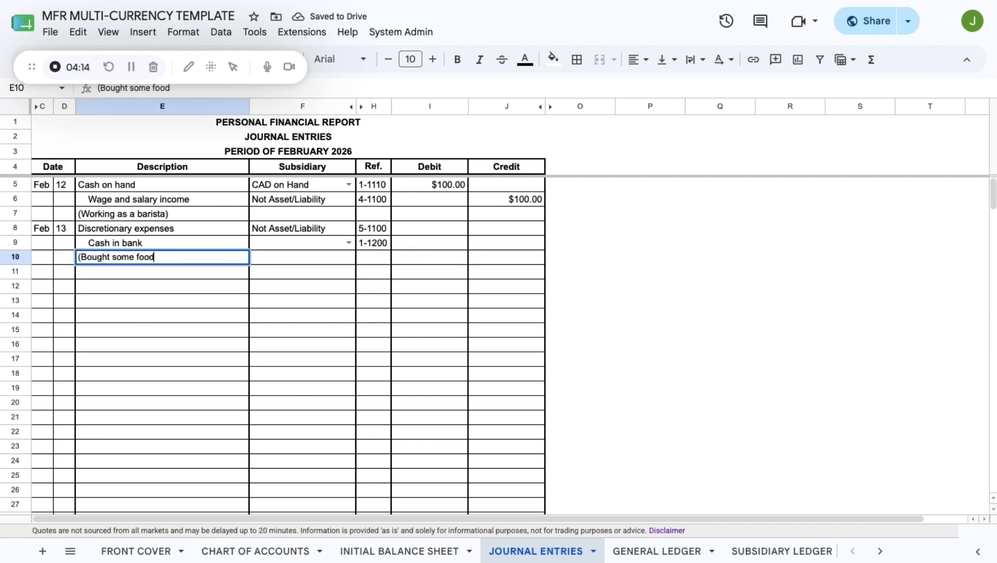
key(Return)
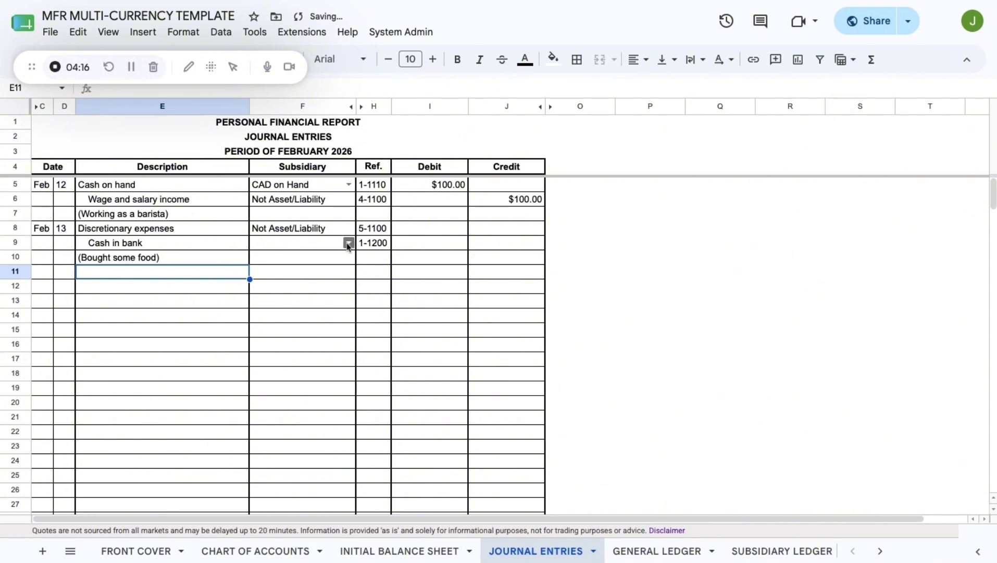
- Assign subsidiary BCA J. (S)-IDR and record 88000 as the I8 debit and J9 credit
click(348, 243)
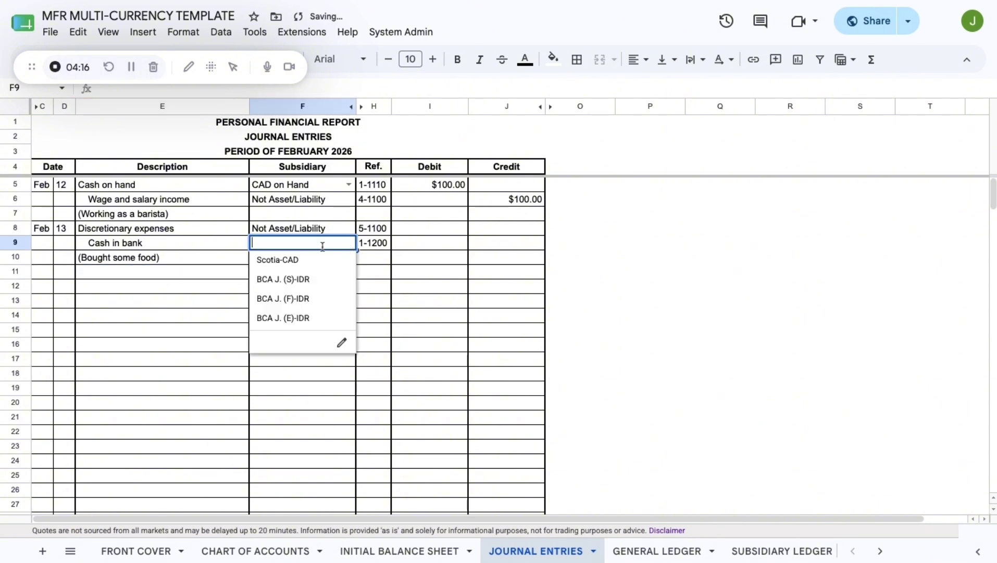
click(290, 285)
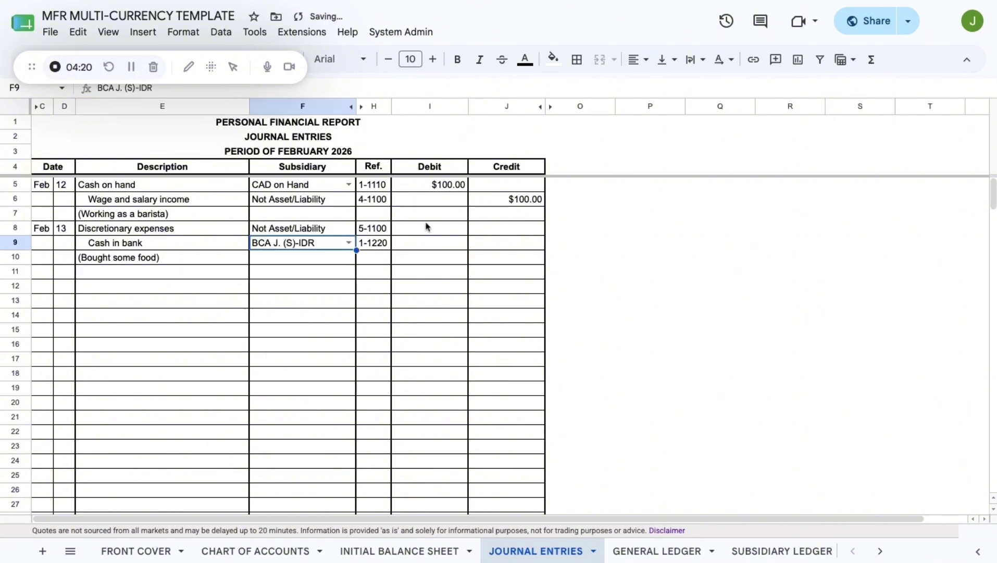
click(415, 235)
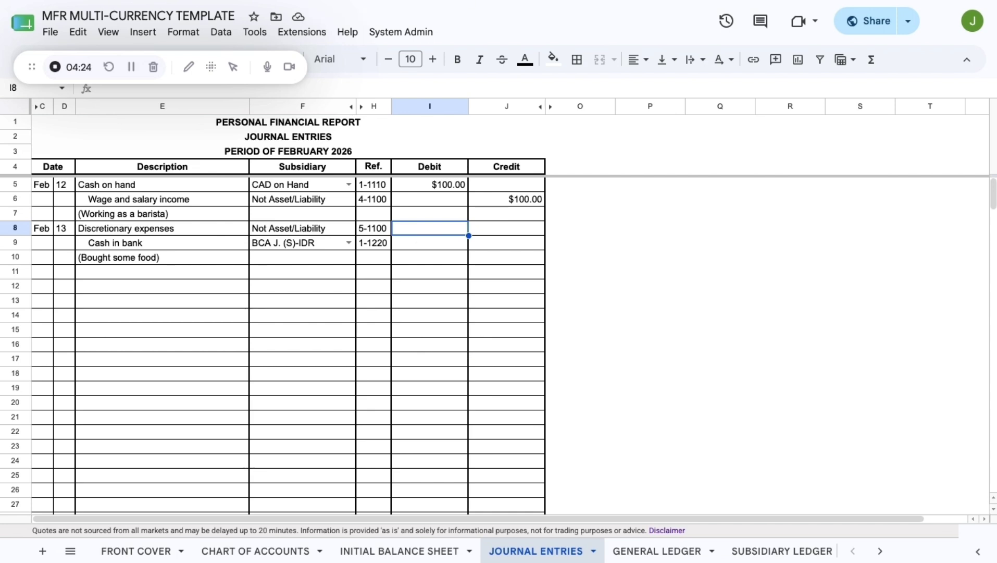
text(8800)
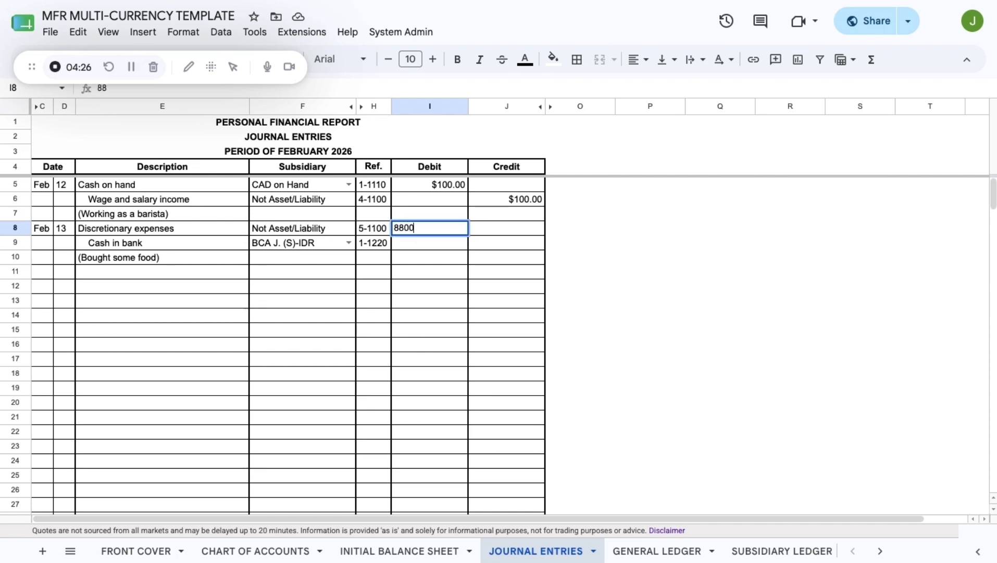
text(0)
key(ctrl+a)
key(ctrl+c)
click(485, 249)
key(ctrl+v)
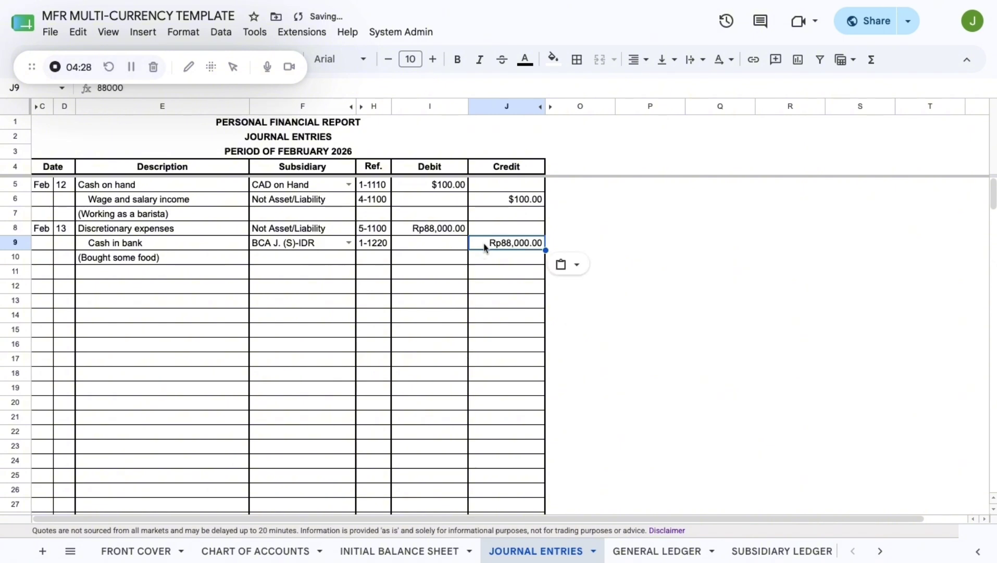
click(459, 272)
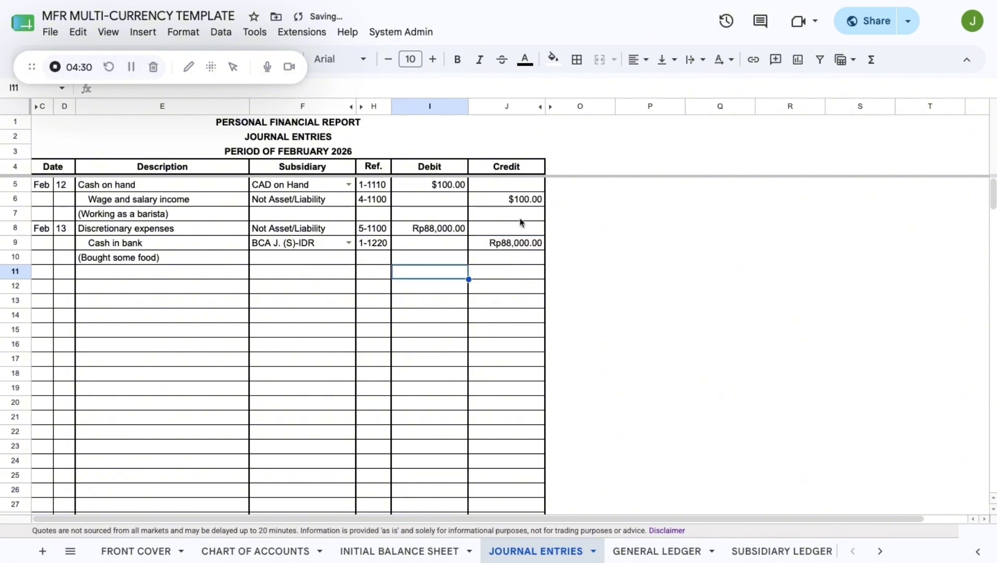
- Open the GENERAL LEDGER sheet, scan across the cash ledgers, and open A1's currency dropdown
click(631, 553)
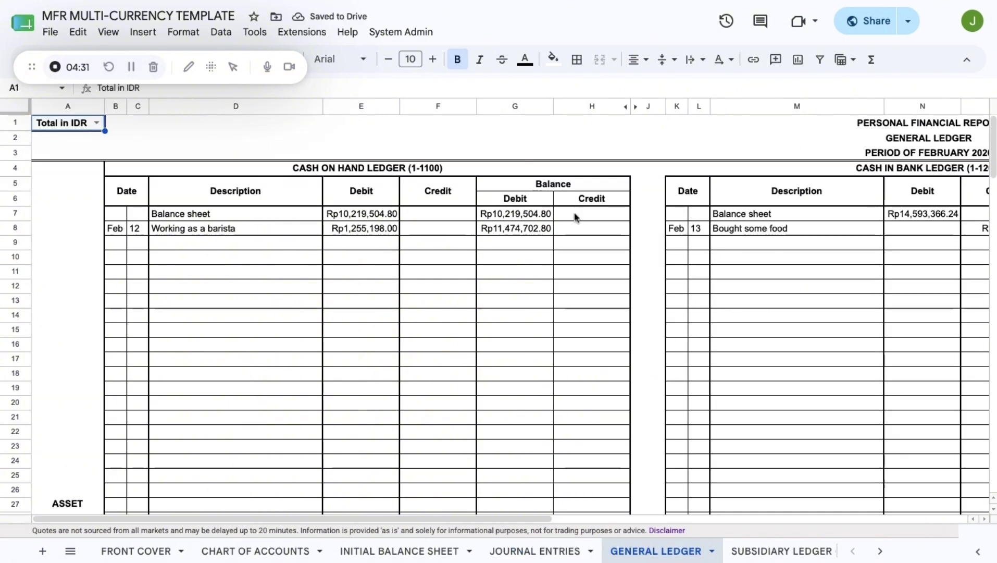
scroll(504, 237, right, 1)
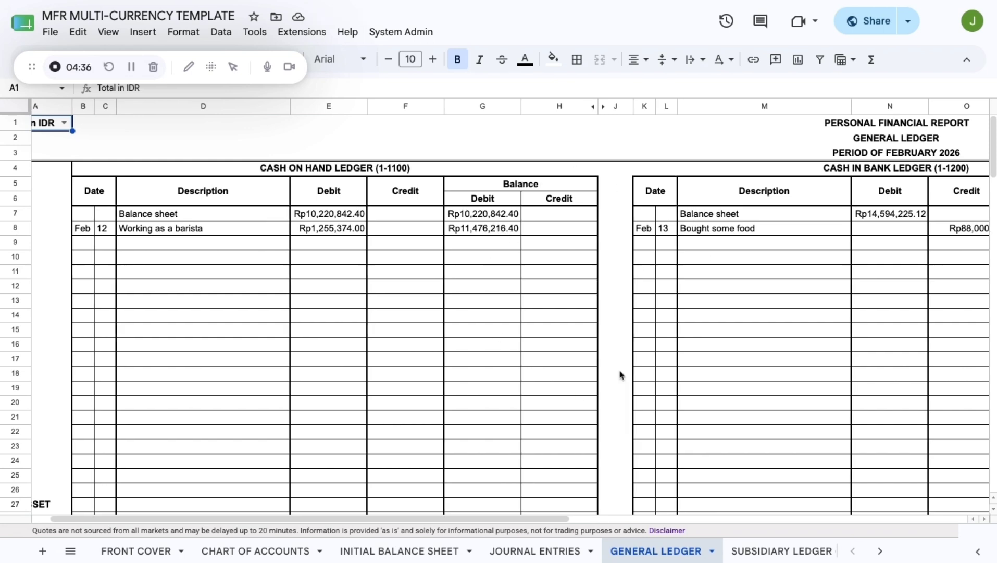
scroll(621, 374, left, 1)
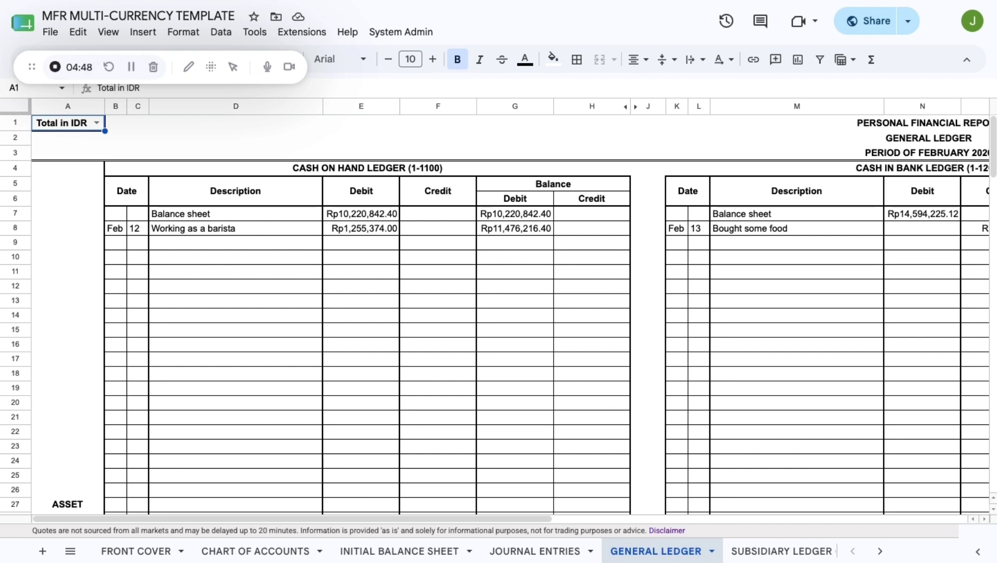
click(97, 123)
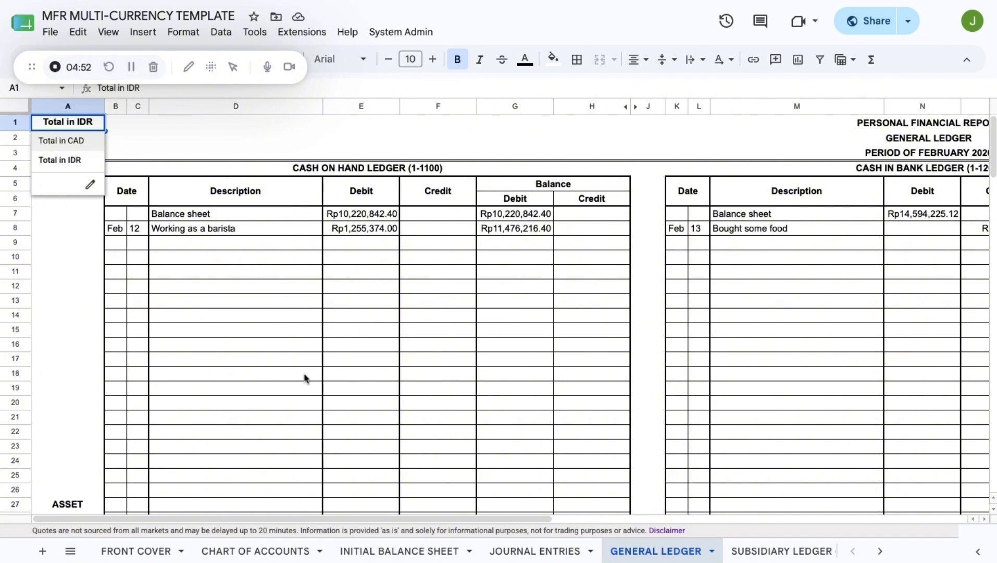
- Switch the General Ledger display to Total in CAD, then back to Total in IDR
click(79, 141)
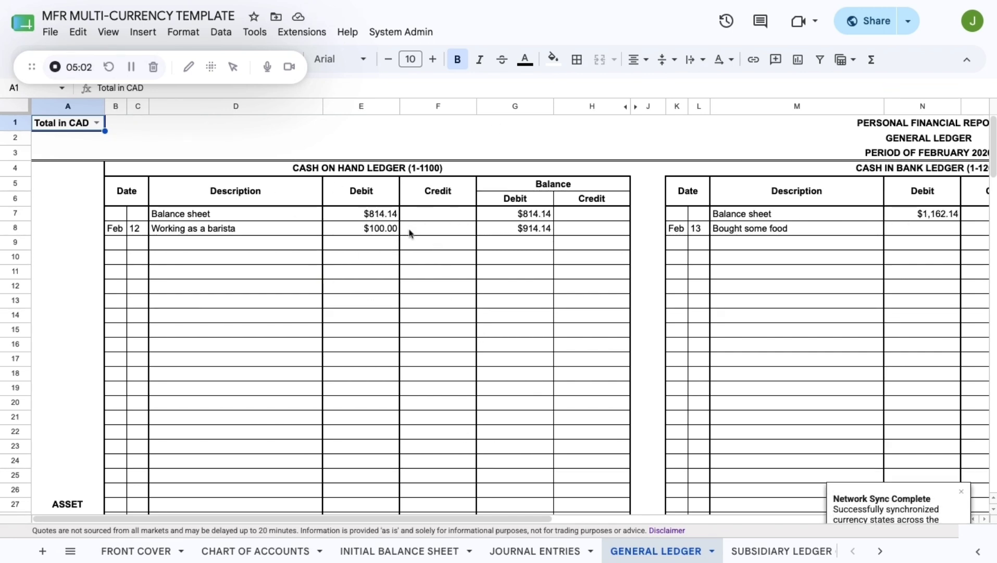
click(96, 123)
click(63, 159)
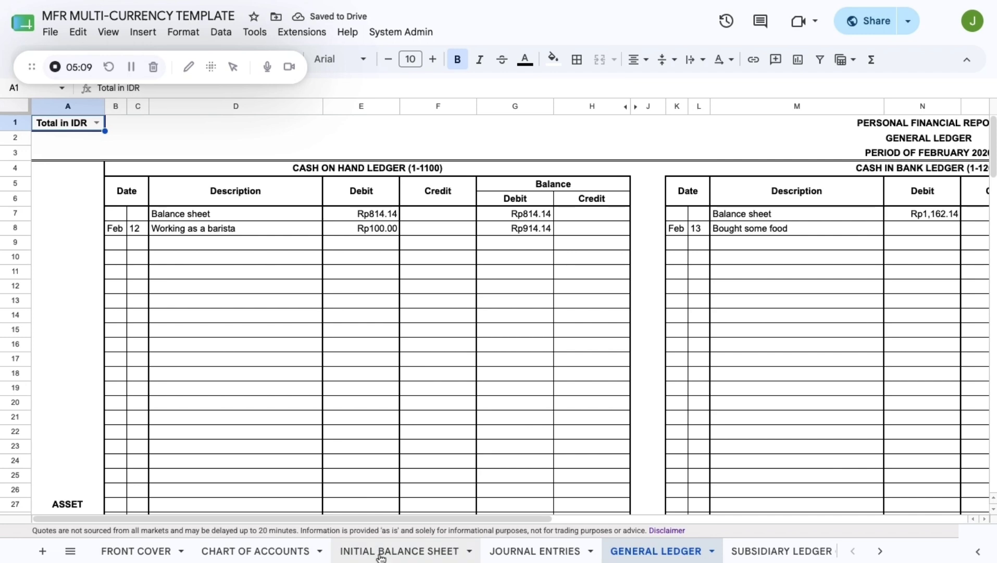
- Check the TRIAL BALANCE AFTER CLOSING sheet, then switch to the AFS MULTI-CURRENCY TEMPLATE workbook
scroll(379, 553, right, 5)
scroll(381, 556, right, 1)
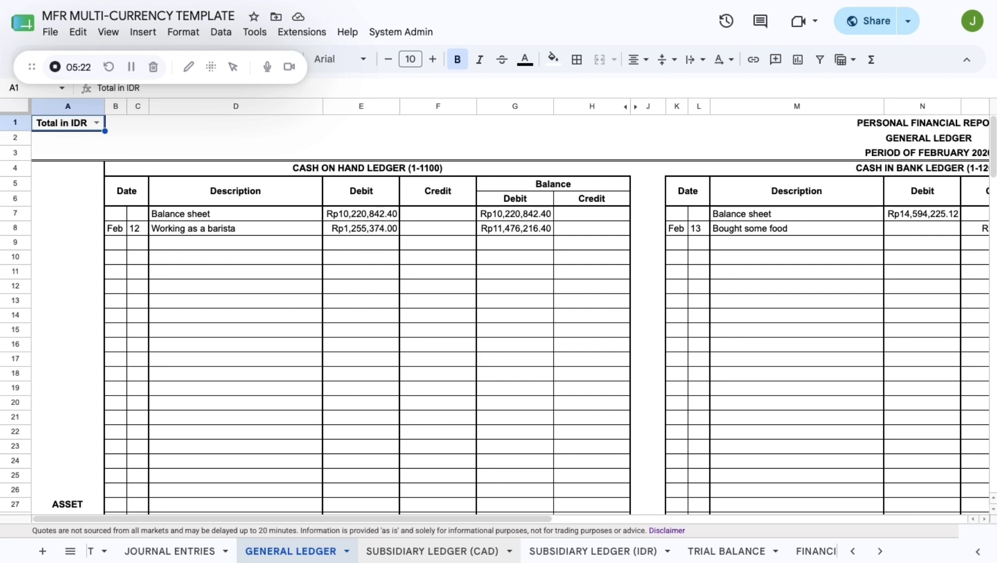
scroll(521, 551, right, 3)
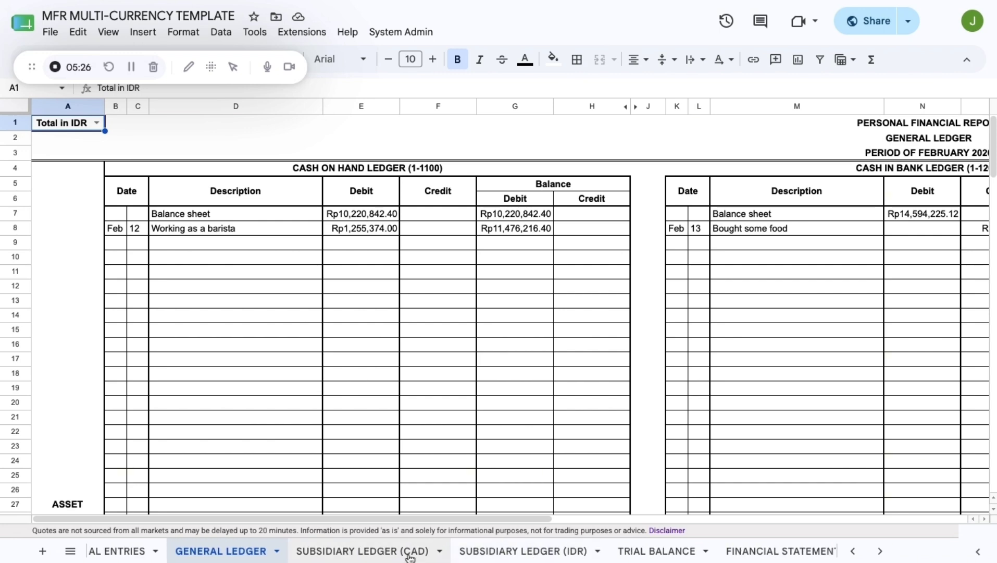
scroll(410, 556, right, 10)
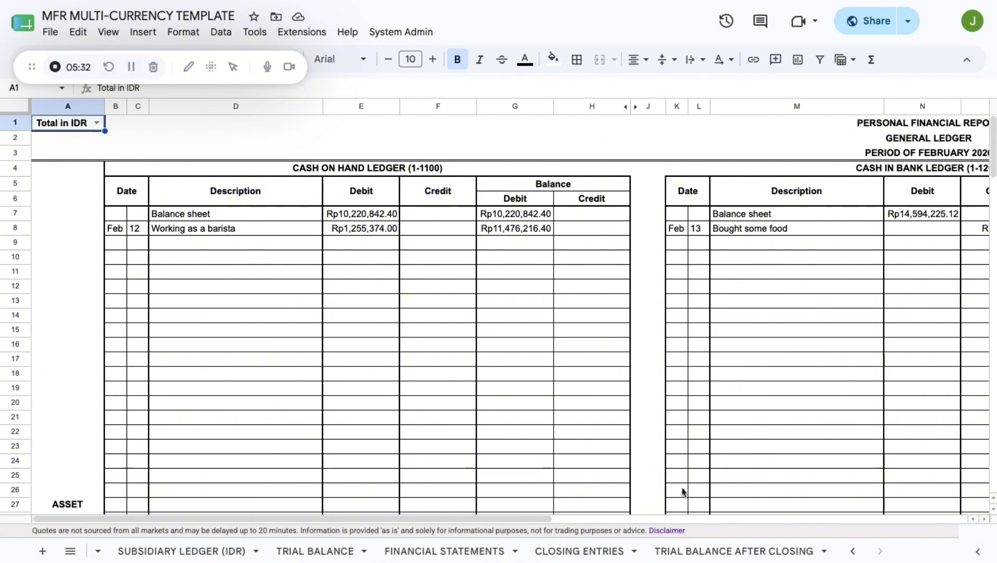
click(728, 553)
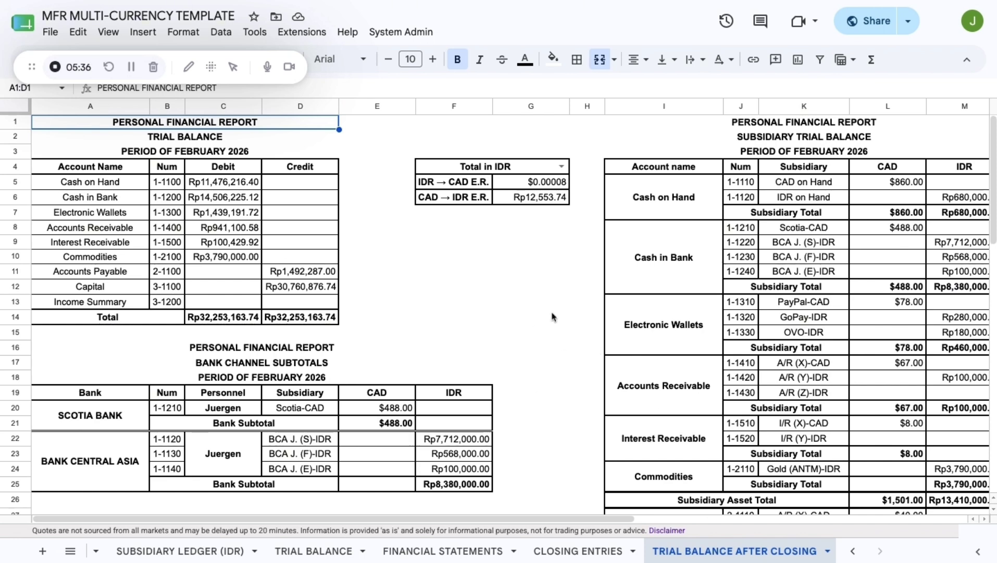
click(481, 3)
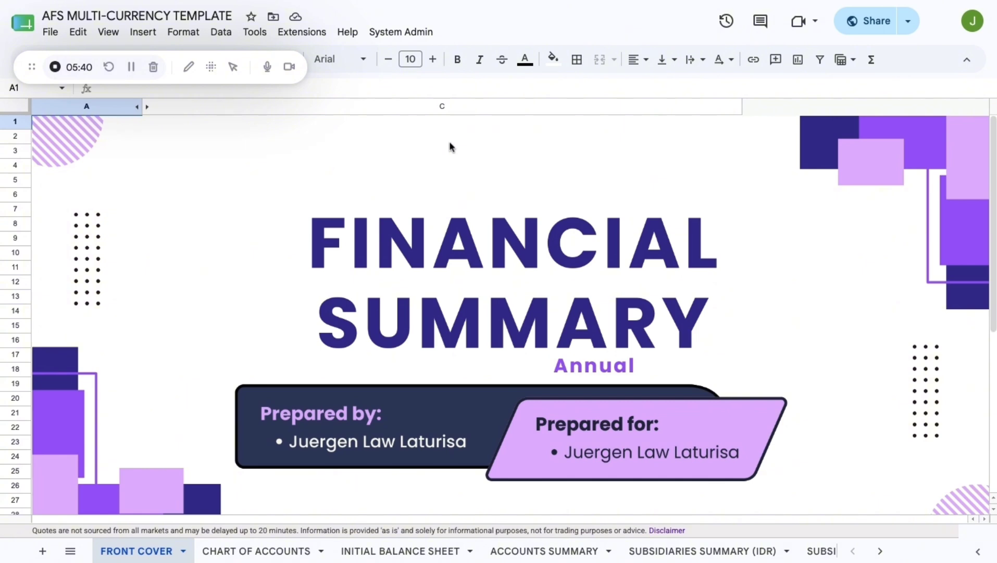
- Run Initialize Annual Triggers from the admin menu and authorize the script's requested permissions
click(410, 32)
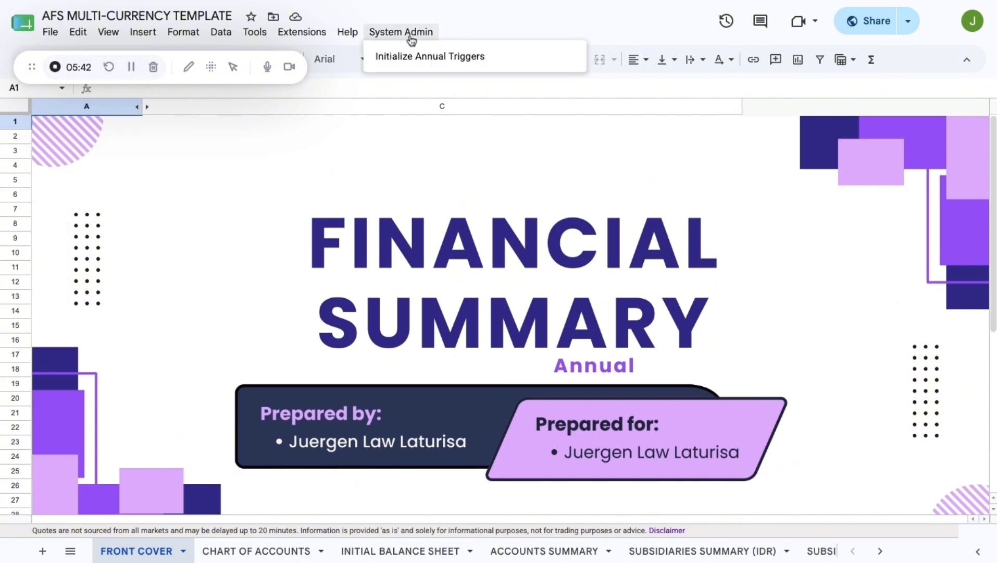
click(406, 57)
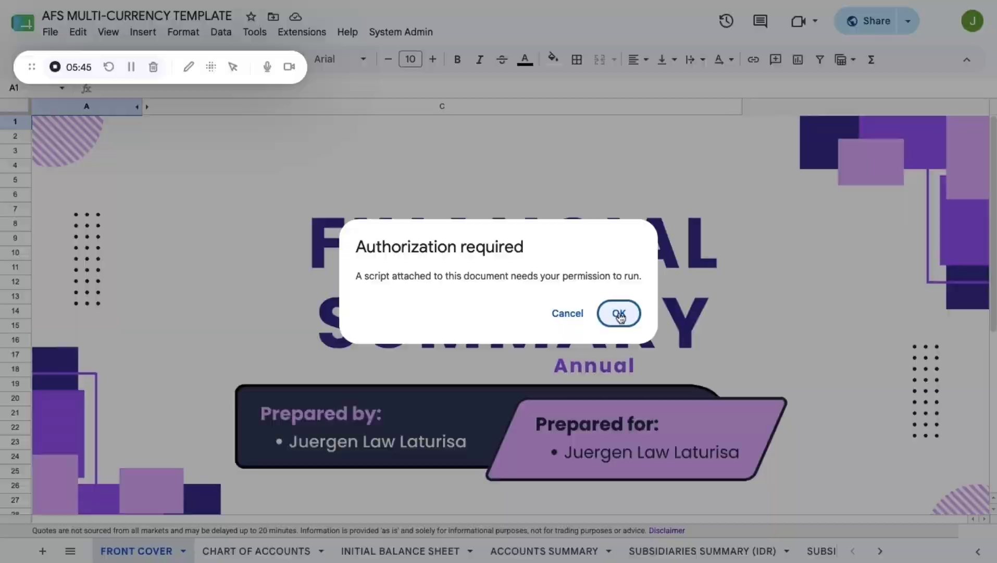
click(619, 314)
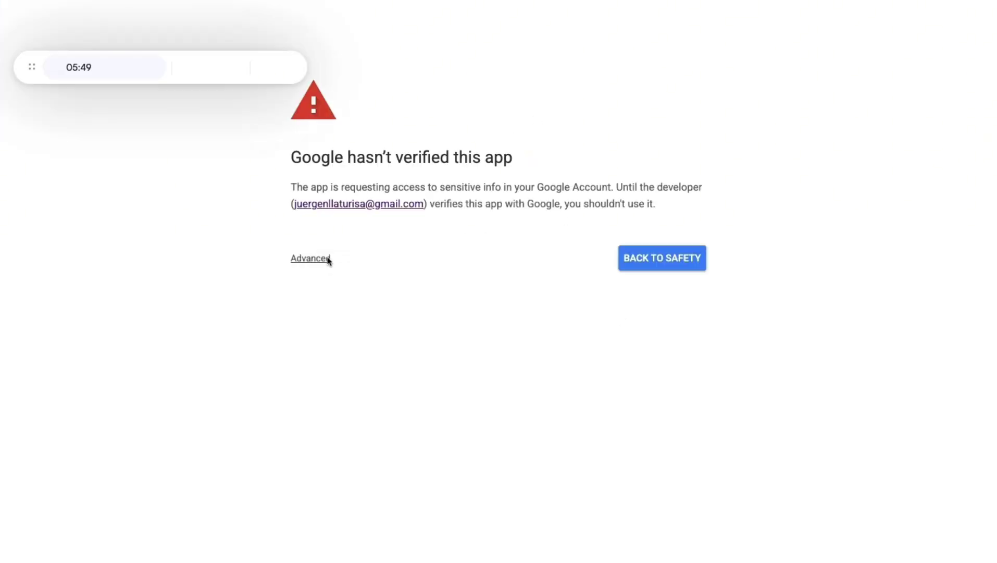
click(327, 258)
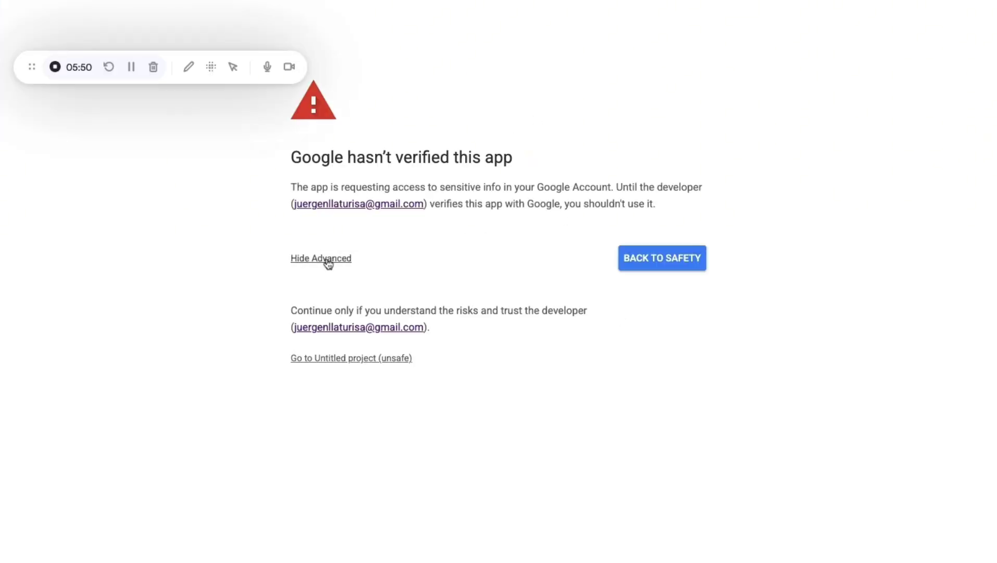
click(341, 357)
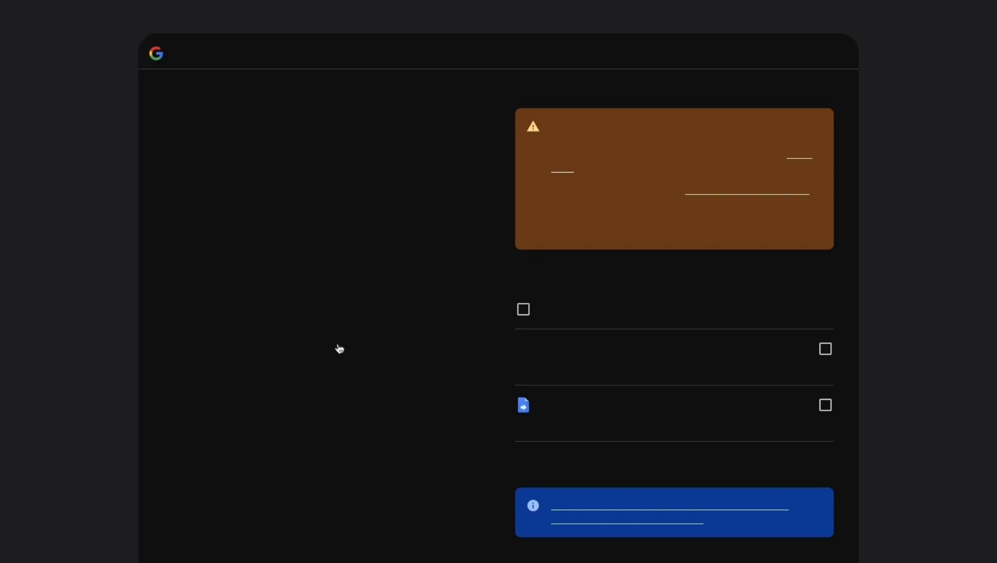
click(522, 310)
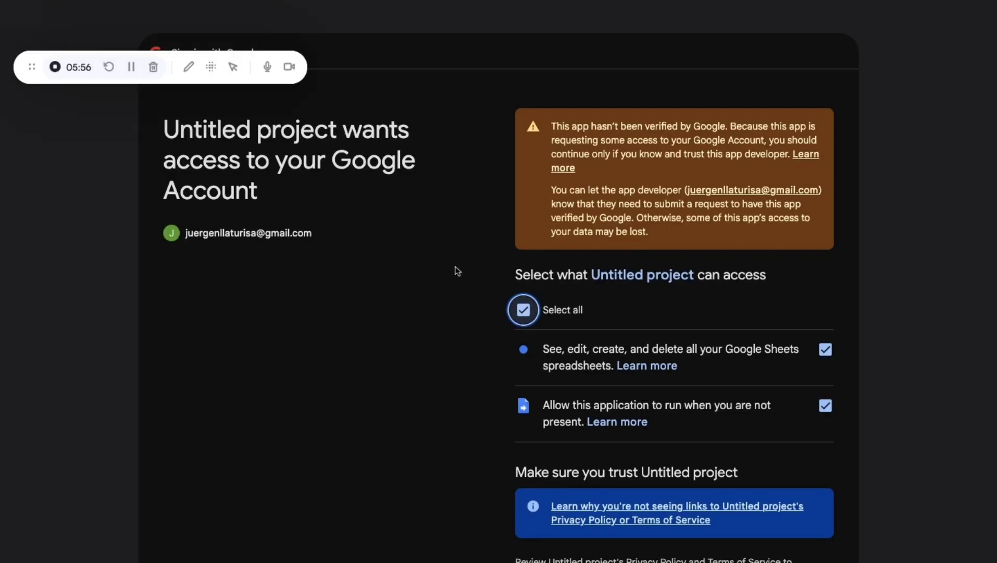
scroll(523, 339, down, 5)
click(746, 446)
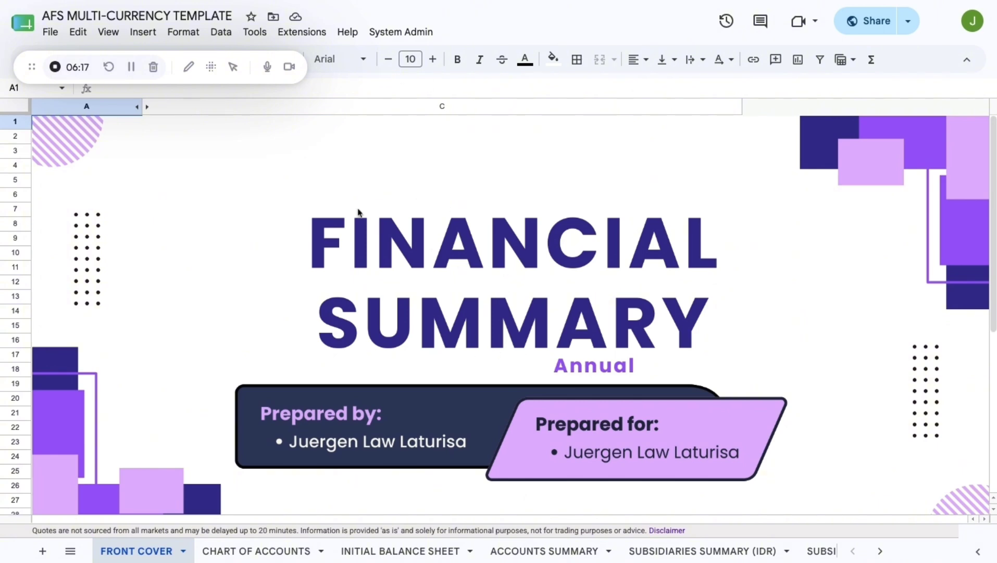
- Enter 2026 as the front cover's Target Period
scroll(403, 228, down, 5)
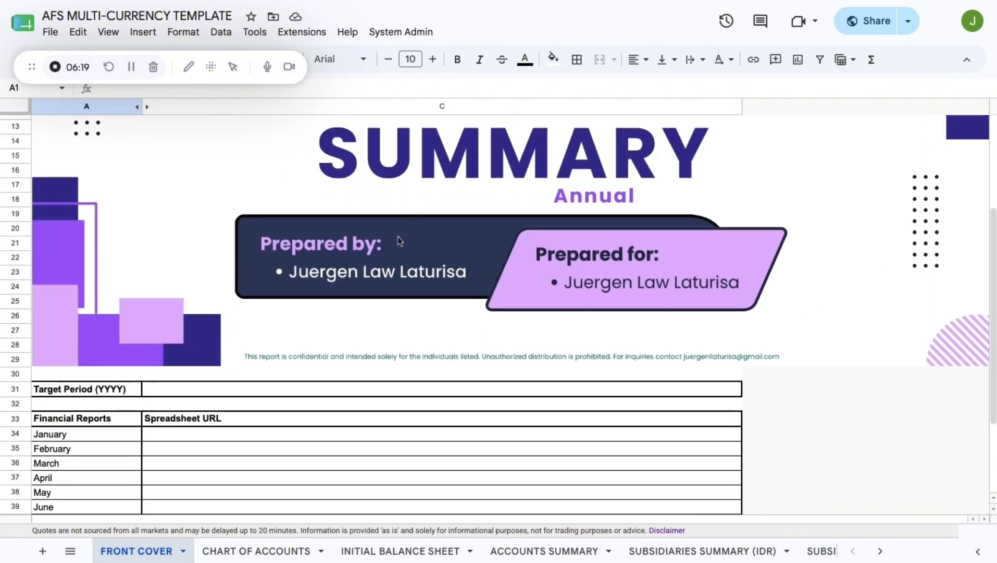
scroll(312, 349, down, 1)
click(286, 366)
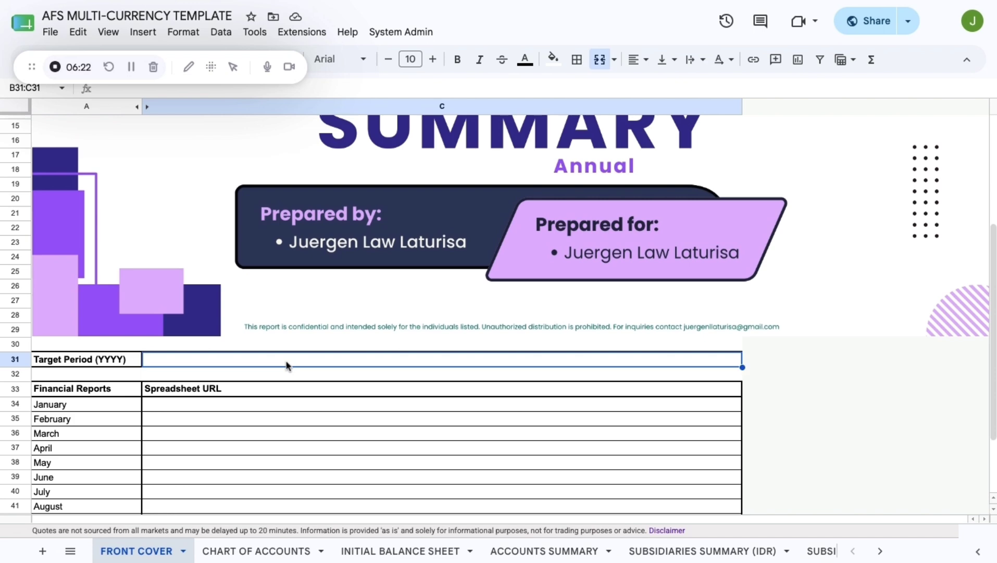
text(2026)
key(Return)
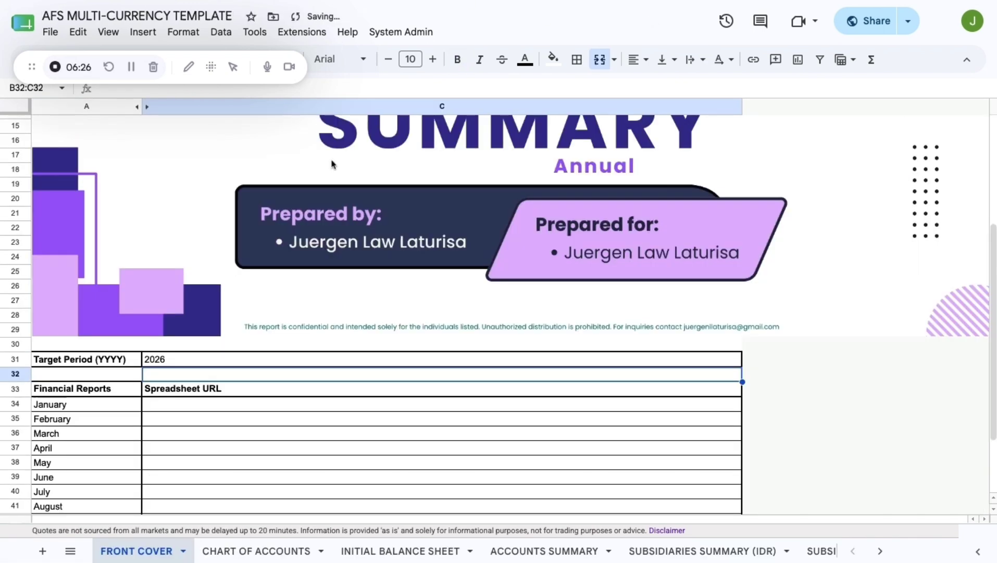
- Paste the January and February report spreadsheet URLs into C34 and C35
click(214, 405)
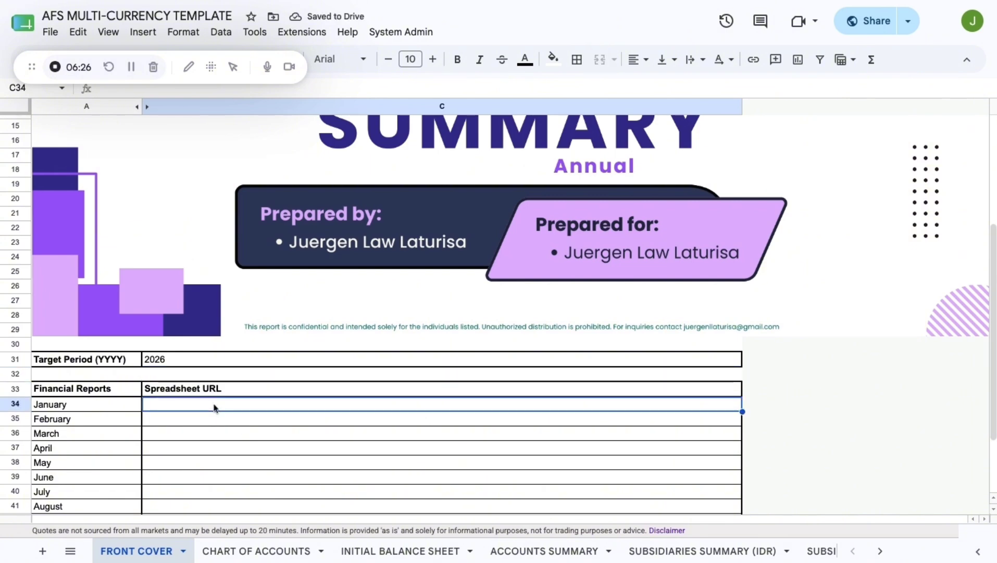
click(215, 419)
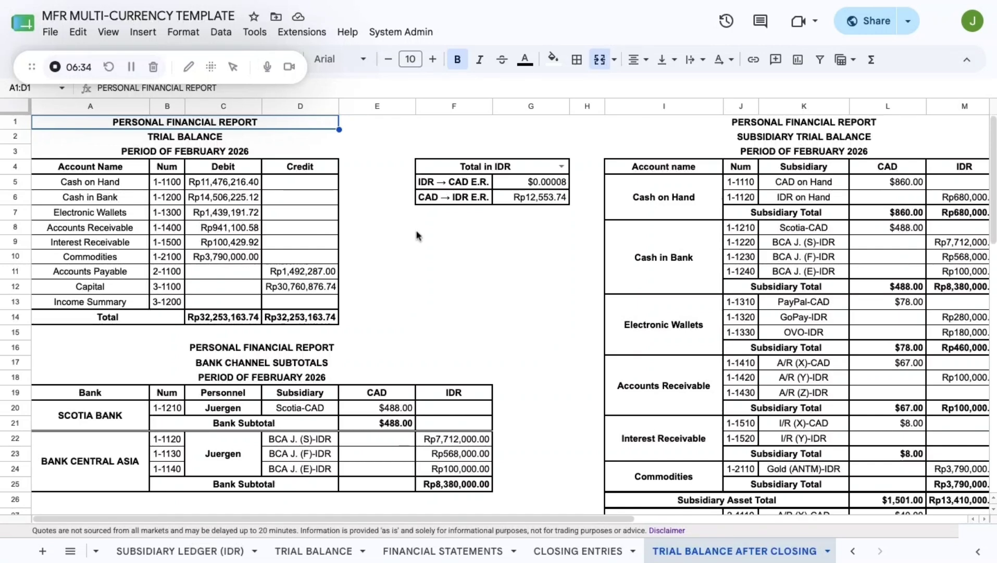
click(377, 227)
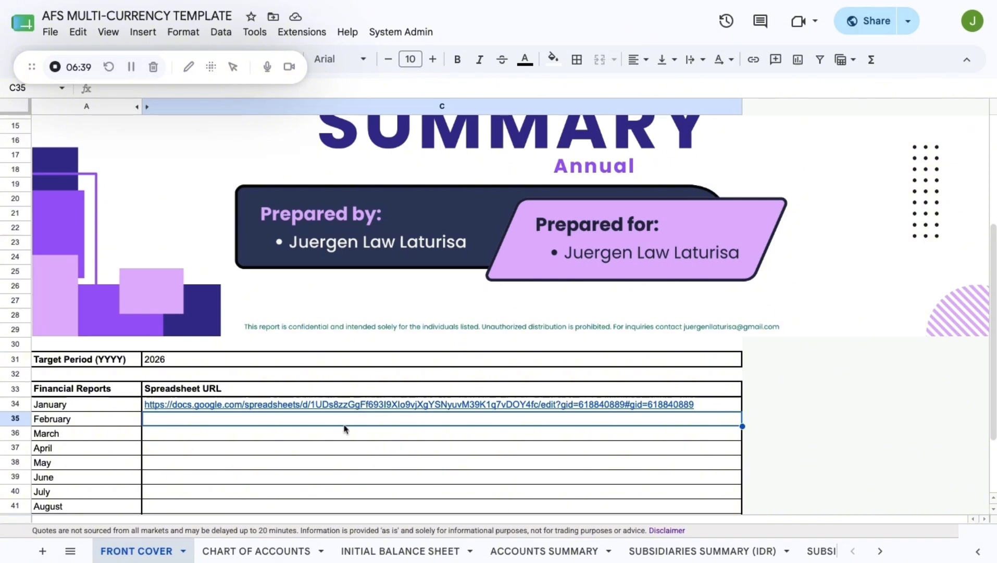
click(356, 446)
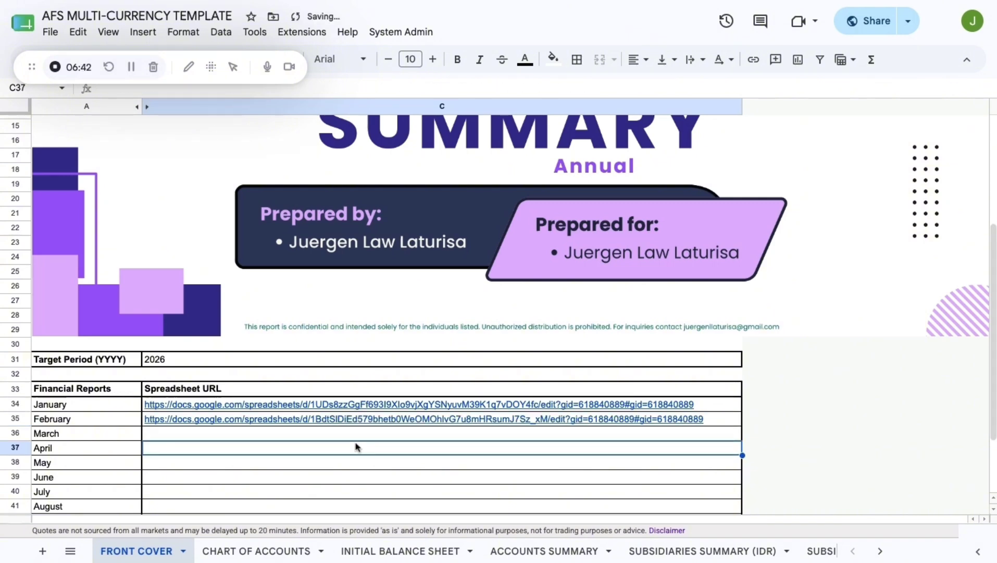
scroll(344, 507, down, 2)
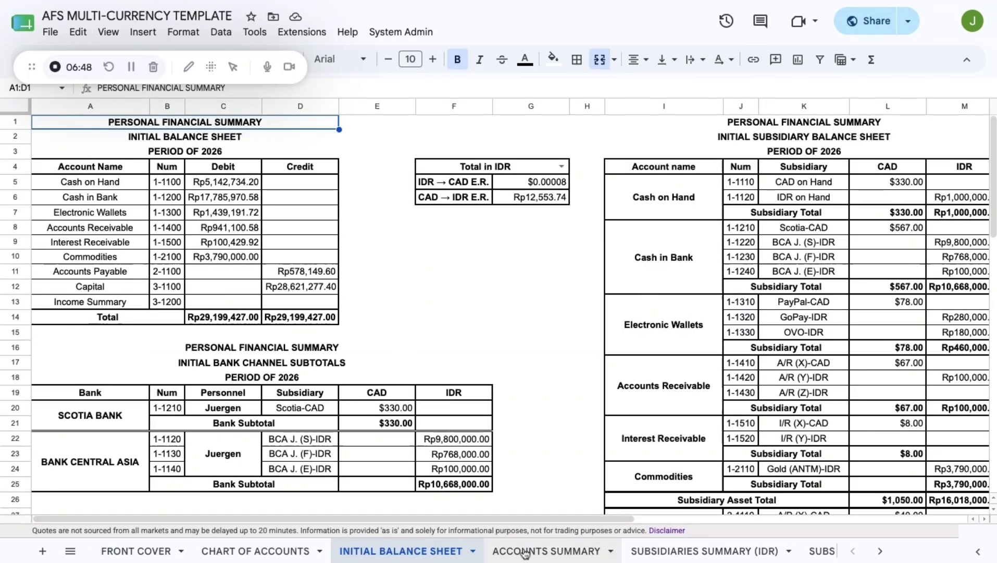
- On the ACCOUNTS SUMMARY sheet, select the Cash on Hand amounts to inspect their linked formulas
click(525, 551)
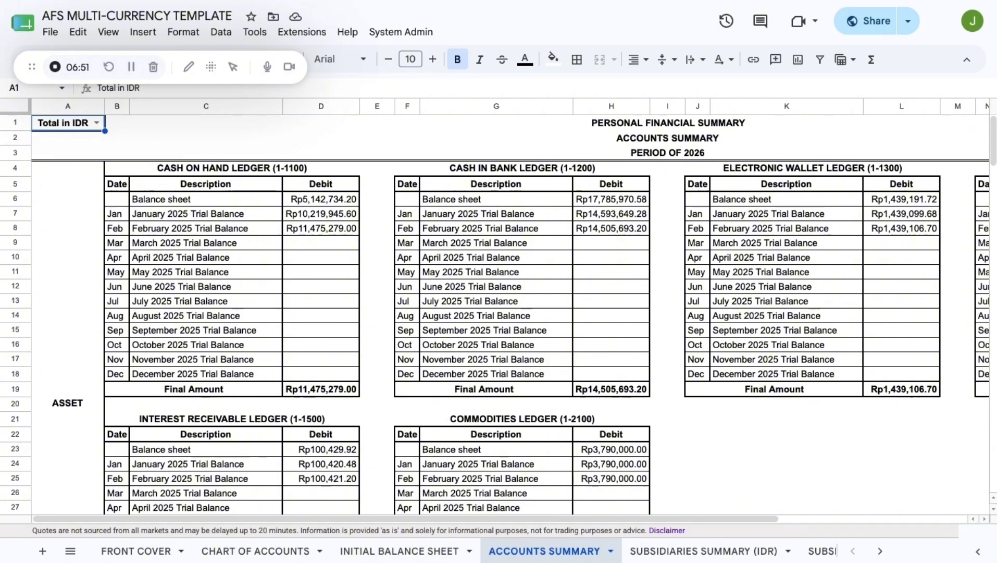
click(323, 200)
key(shift+Down)
key(shift+Down)
key(shift+Down)
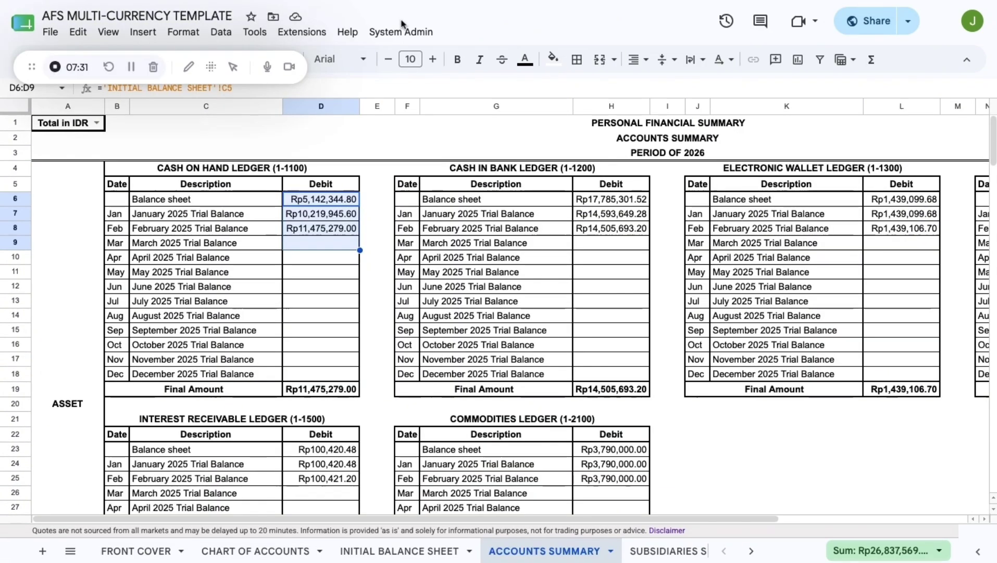
- Switch the summary's A1 dropdown to Total in CAD and check the January and February Cash on Hand amounts
click(306, 308)
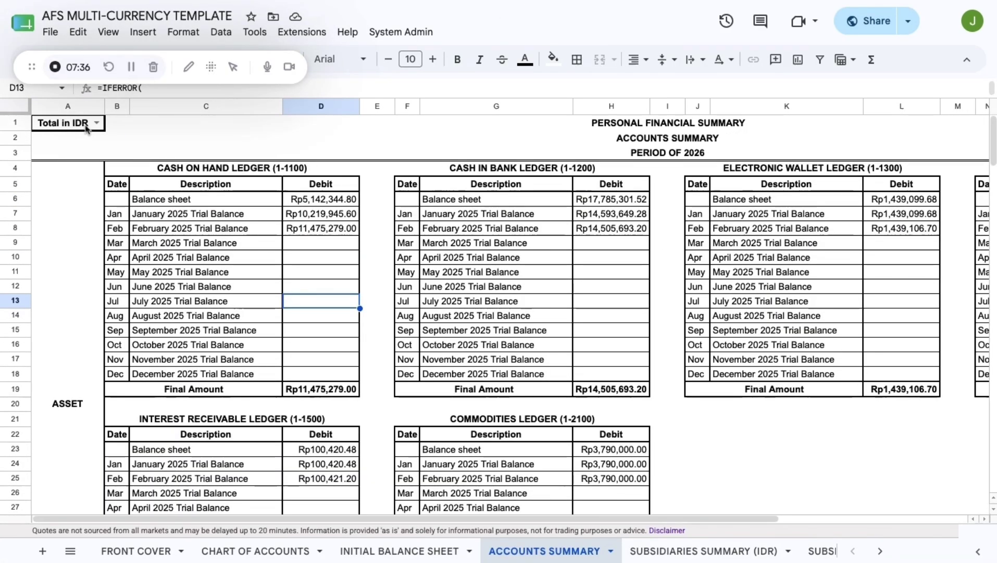
click(98, 125)
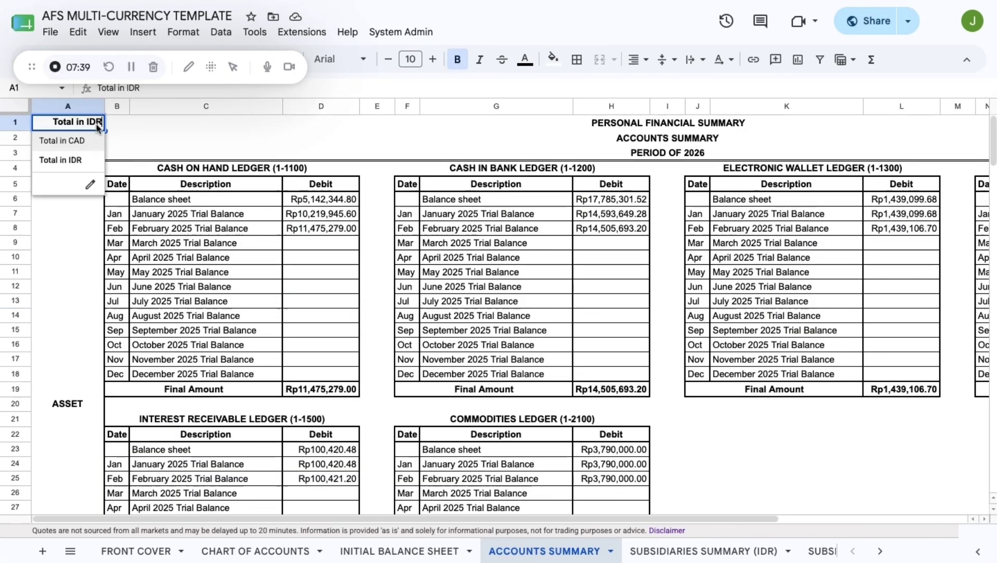
click(65, 141)
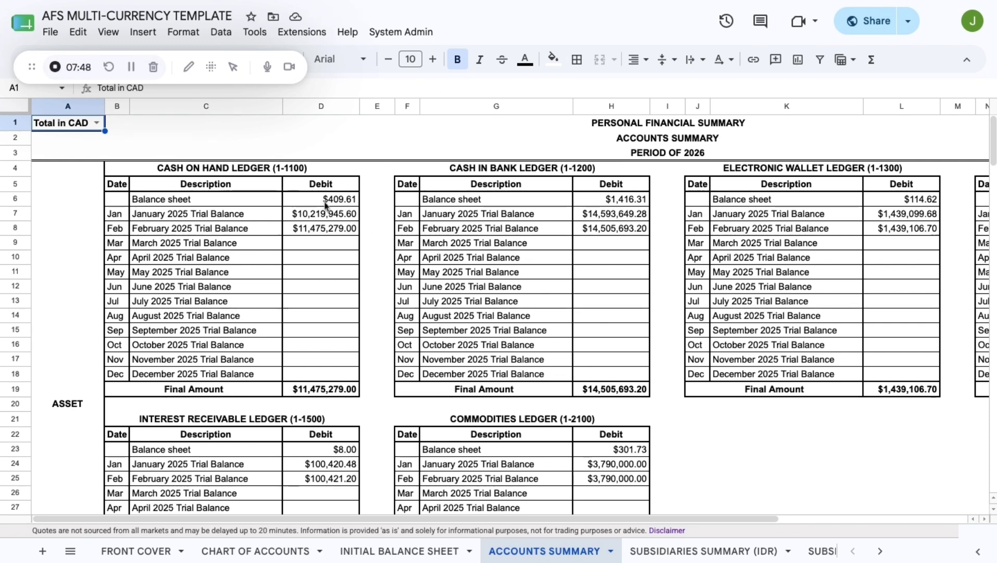
click(312, 217)
click(295, 233)
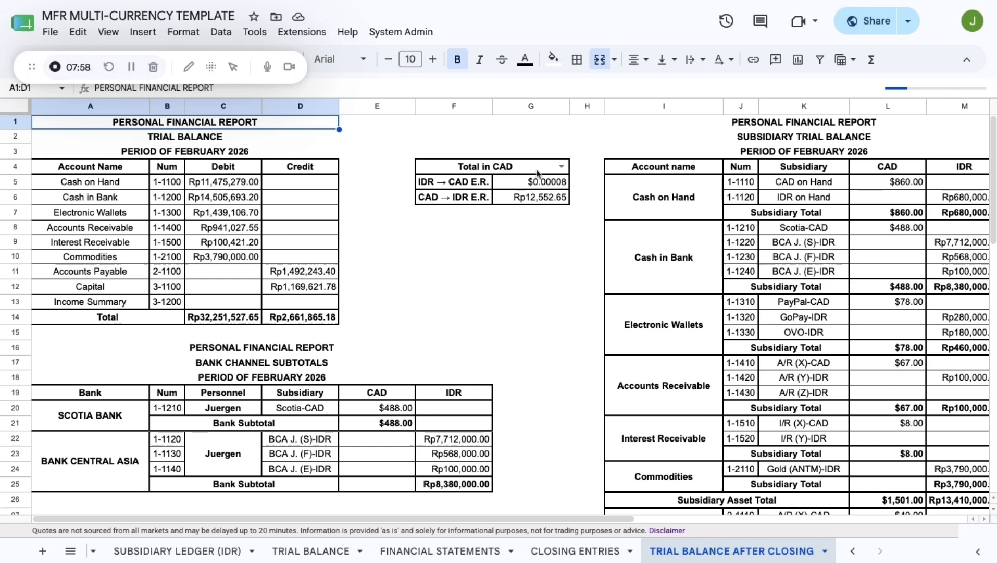
- Set the February report's F4 currency dropdown to Total in IDR, then return to the summary
click(519, 172)
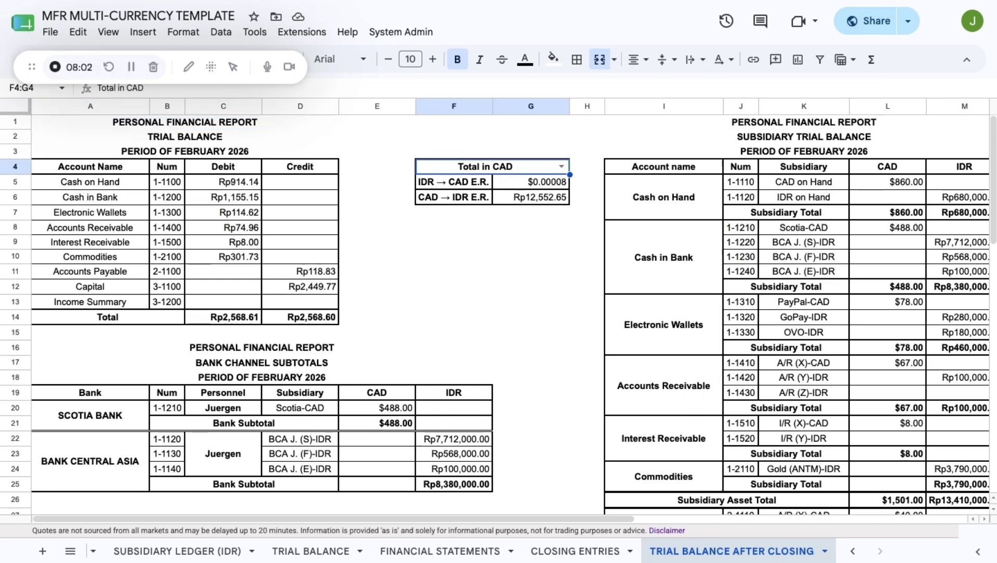
click(561, 168)
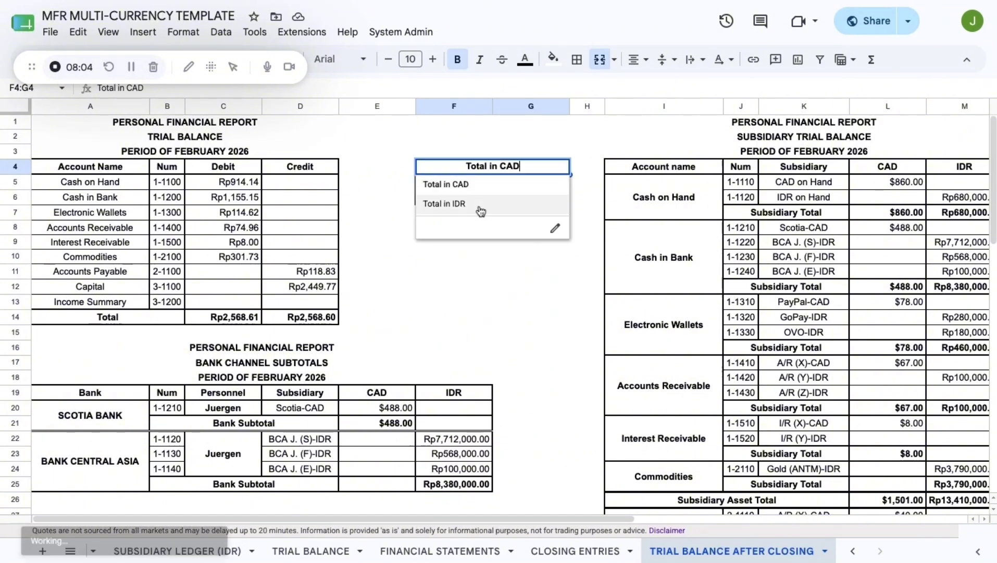
click(461, 204)
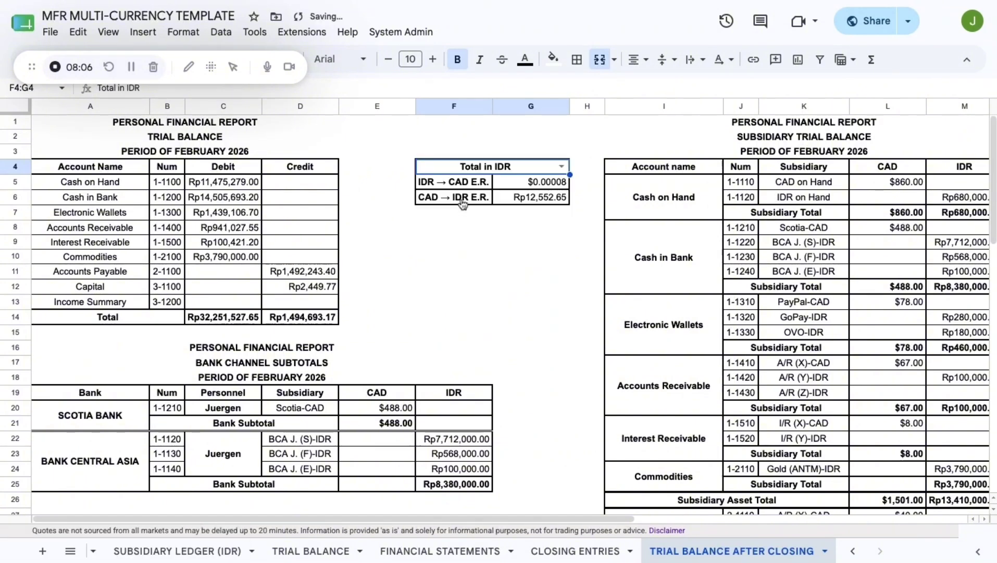
key(ctrl+Tab)
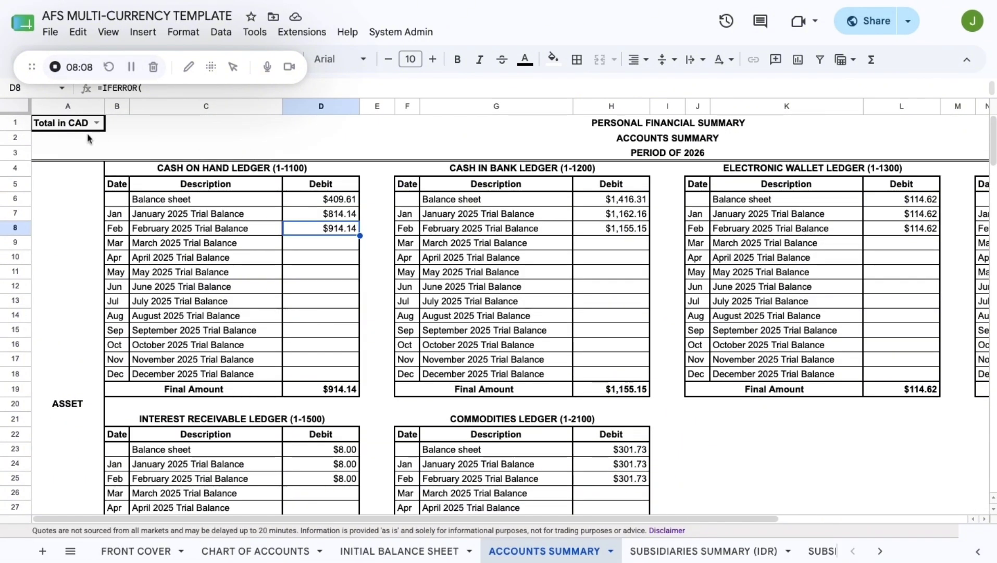
- Inspect Cash on Hand's January balance in D7 and the E6:E8 cells beside it
click(345, 219)
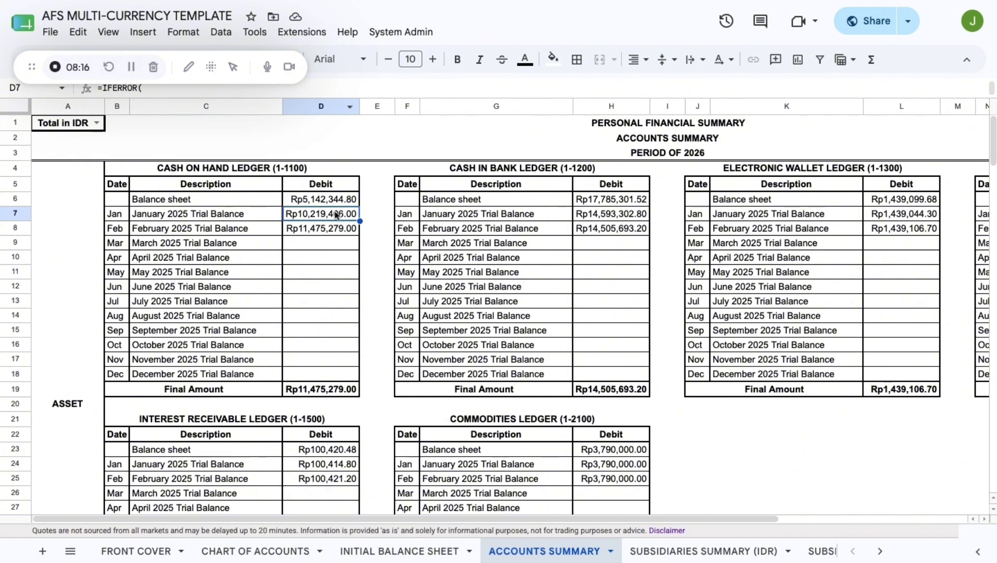
click(374, 202)
key(shift+Down)
key(shift+Down)
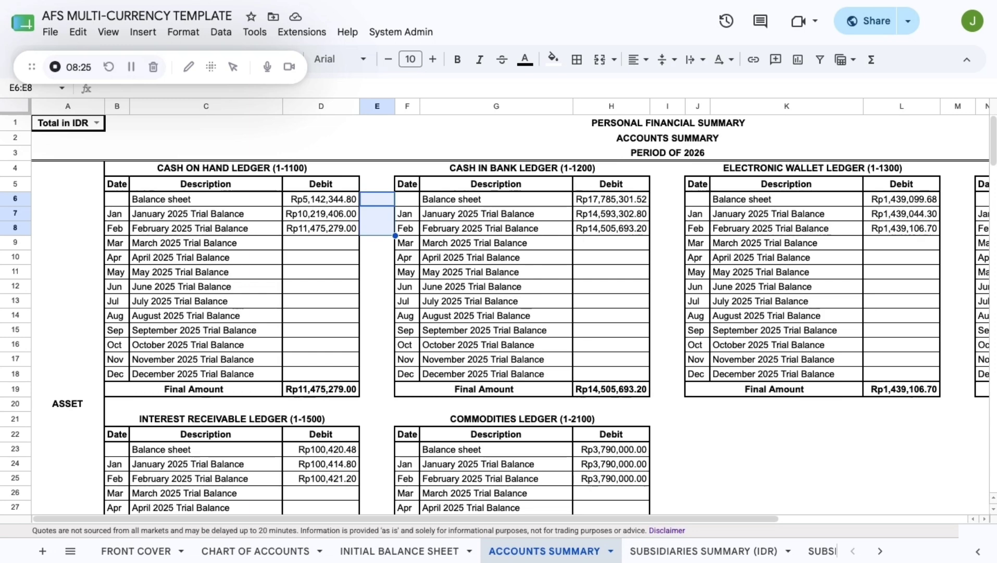
click(377, 228)
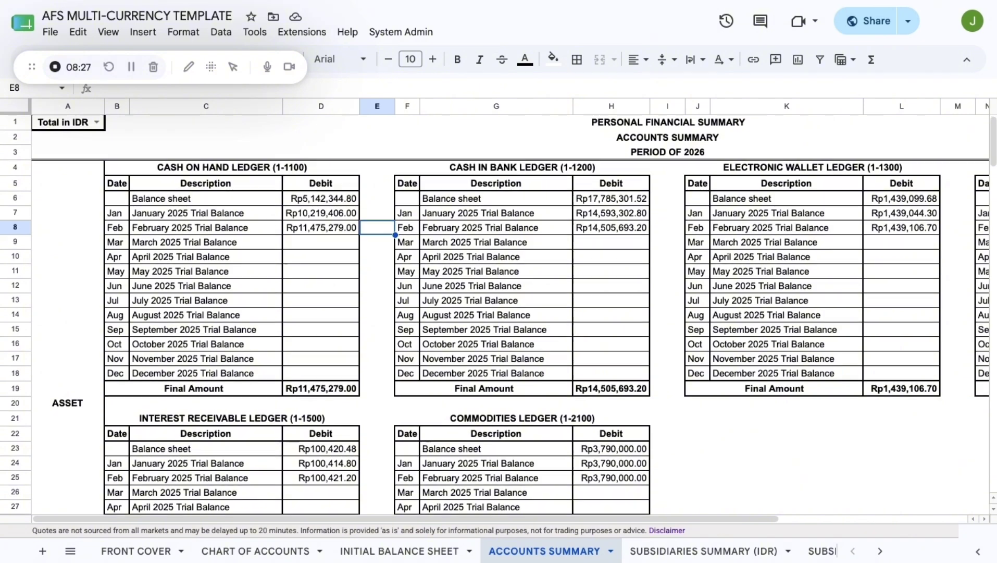
- Select D24:D25 to sum the Interest Receivable ledger's January and February IDR amounts
scroll(357, 229, down, 1)
scroll(359, 262, down, 8)
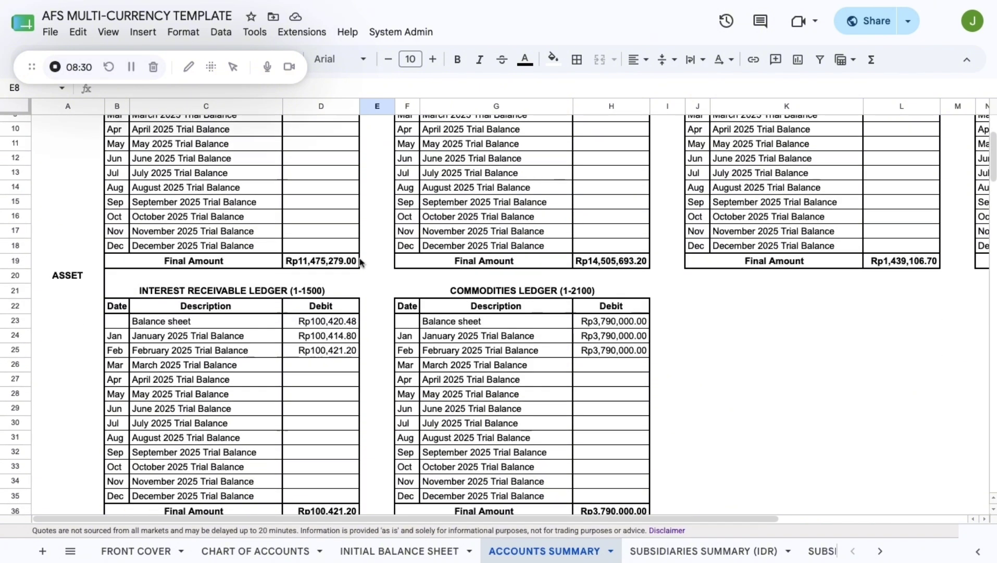
drag(328, 280, 331, 295)
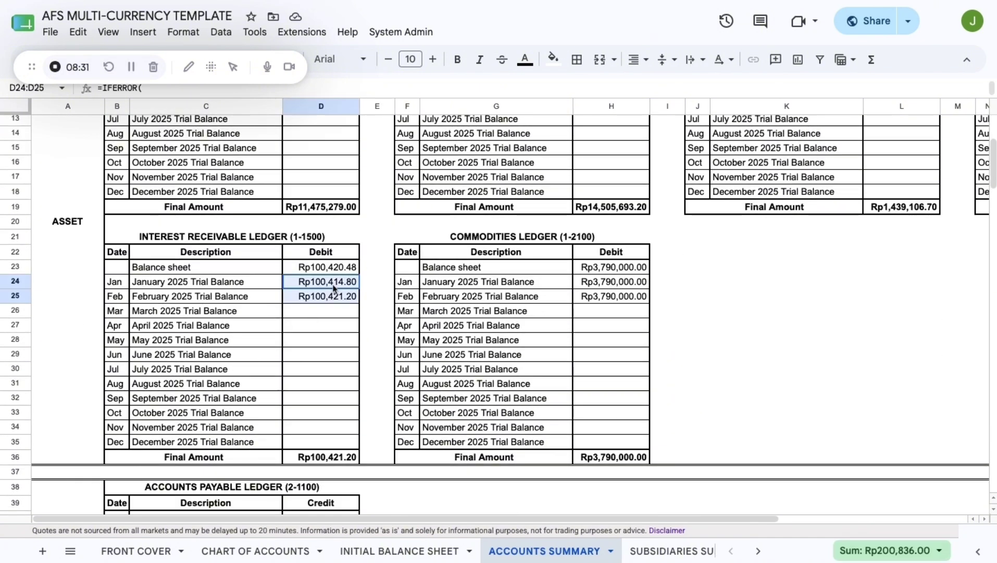
click(365, 299)
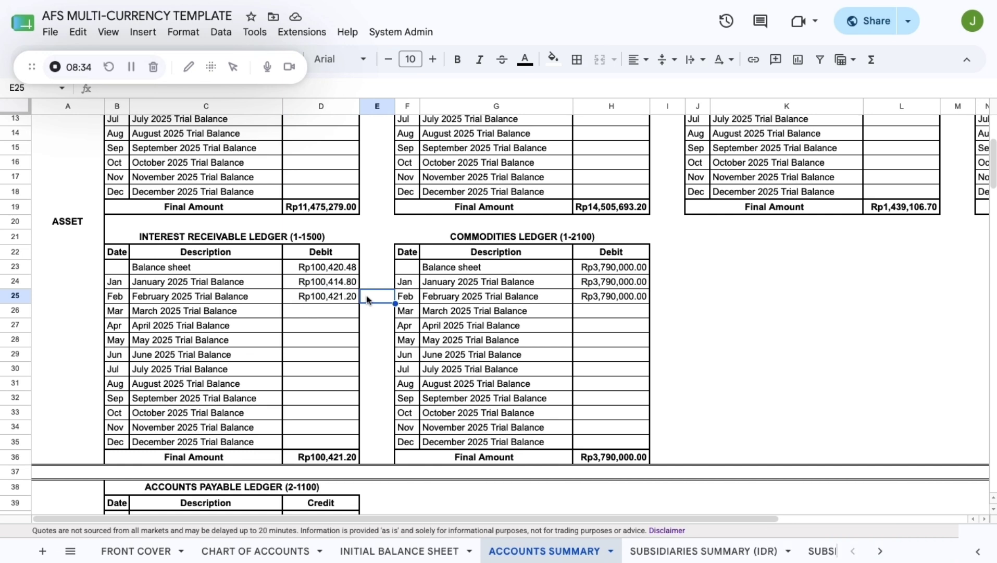